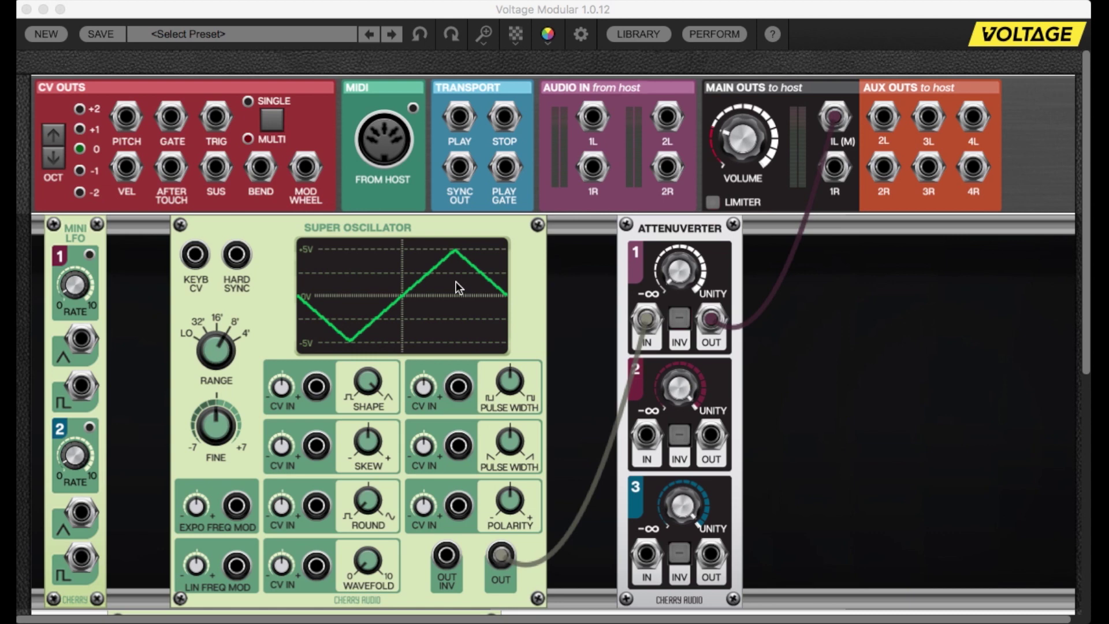
Reshape the Super LFO waveform by adjusting its Shape, Skew, Round, triangle Pulse Width and Phase, with Phase at about -15.6%.
scroll(1089, 304, down, 10)
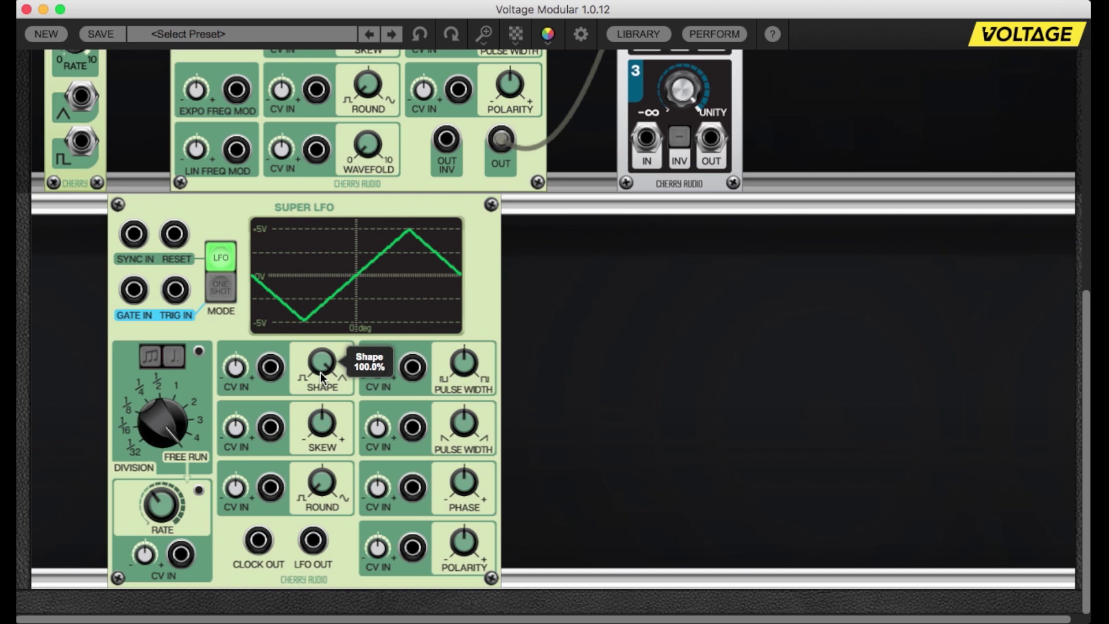
drag(320, 372, 343, 352)
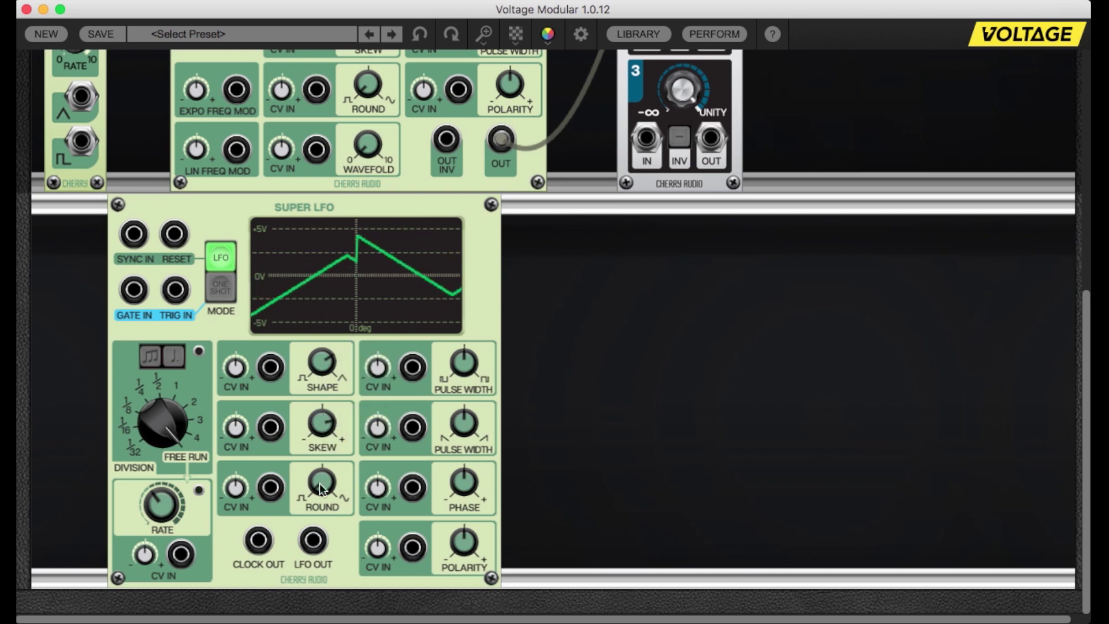
drag(320, 483, 358, 355)
drag(453, 363, 458, 466)
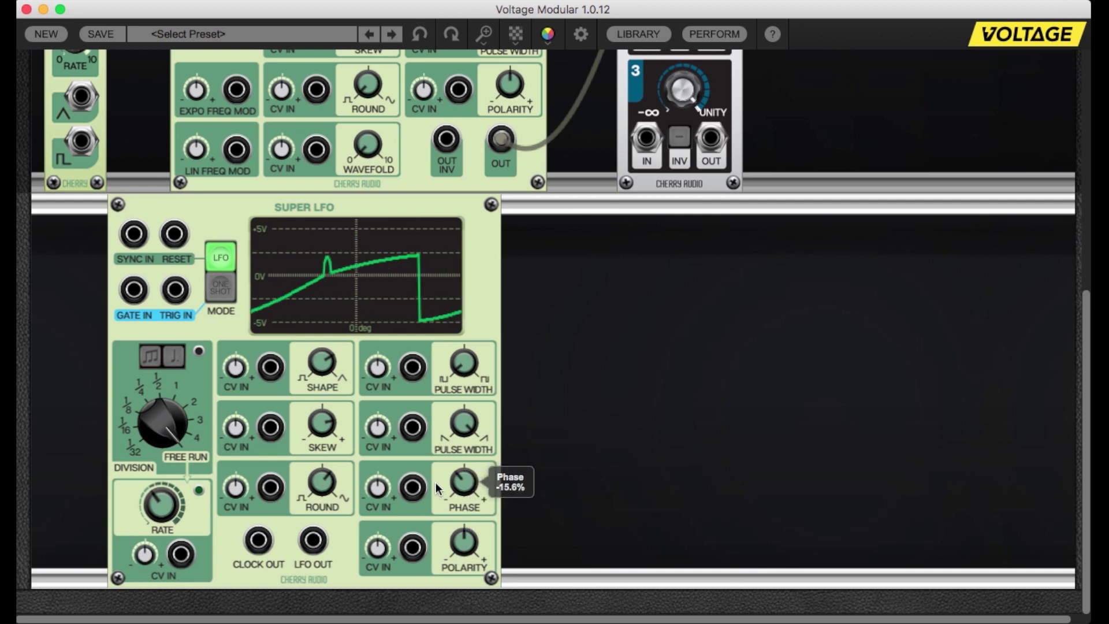
Raise the Attenuverter's first channel level so the Super Oscillator signal reaches the main output.
scroll(675, 447, up, 10)
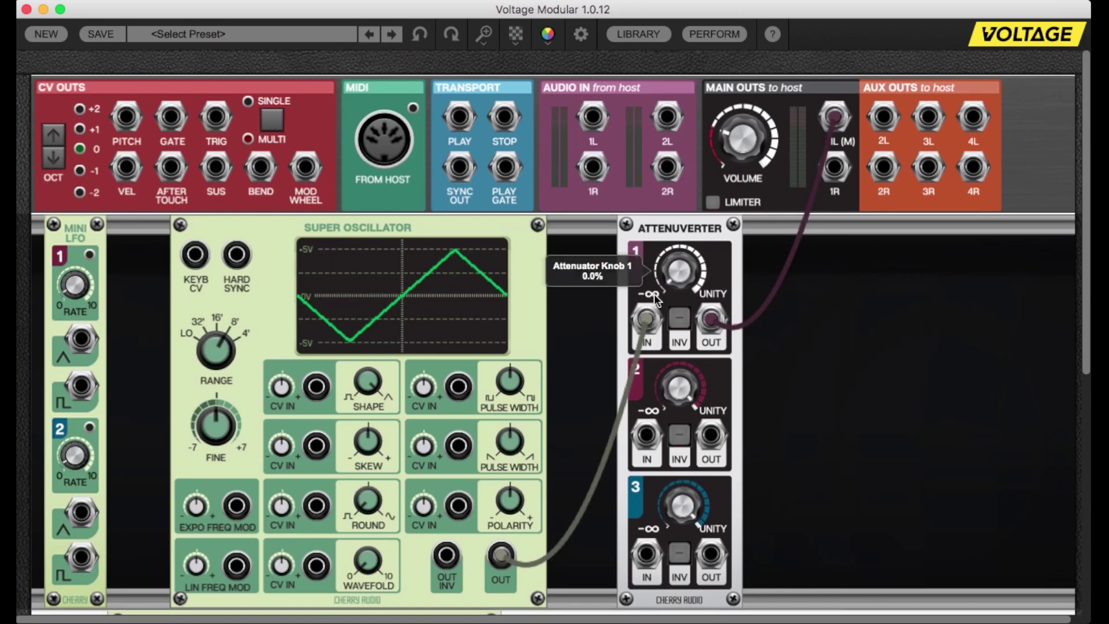
scroll(546, 314, down, 10)
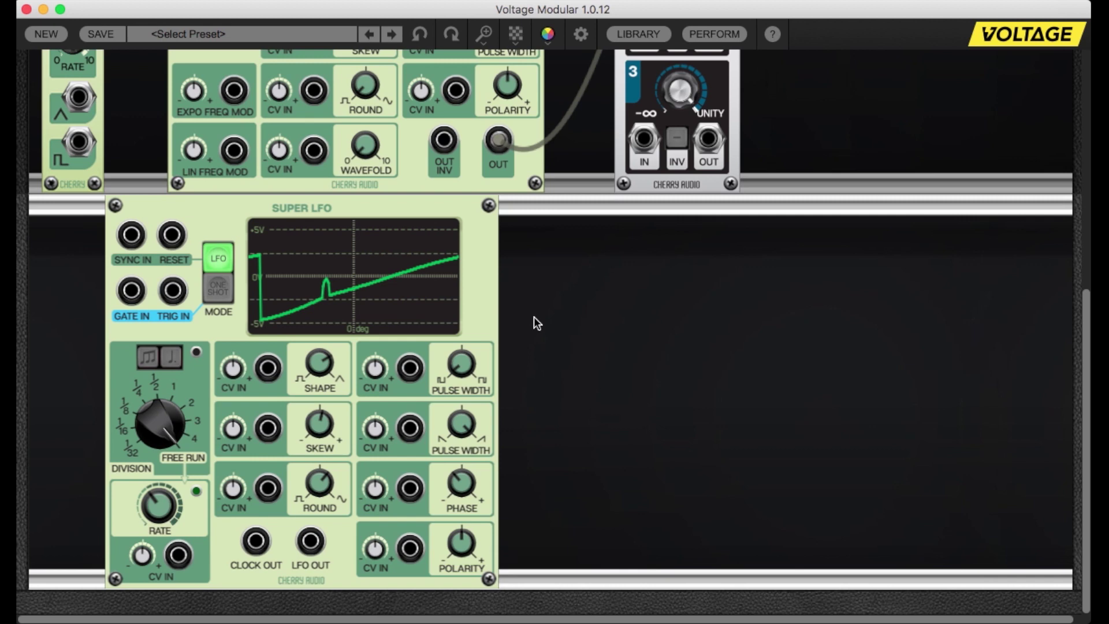
scroll(484, 319, up, 1)
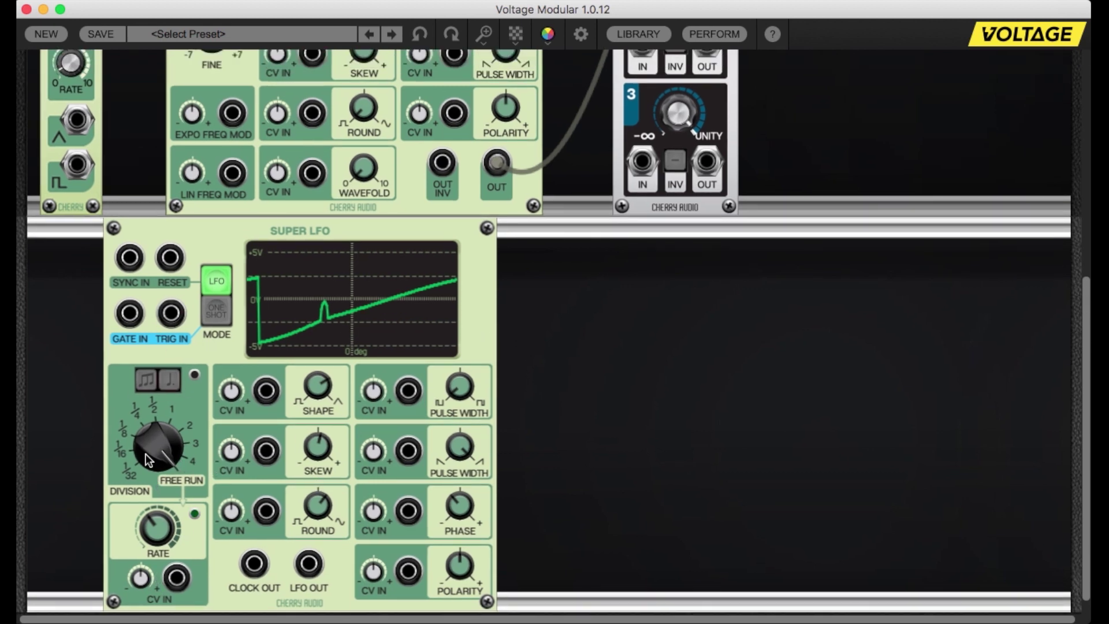
scroll(357, 382, up, 7)
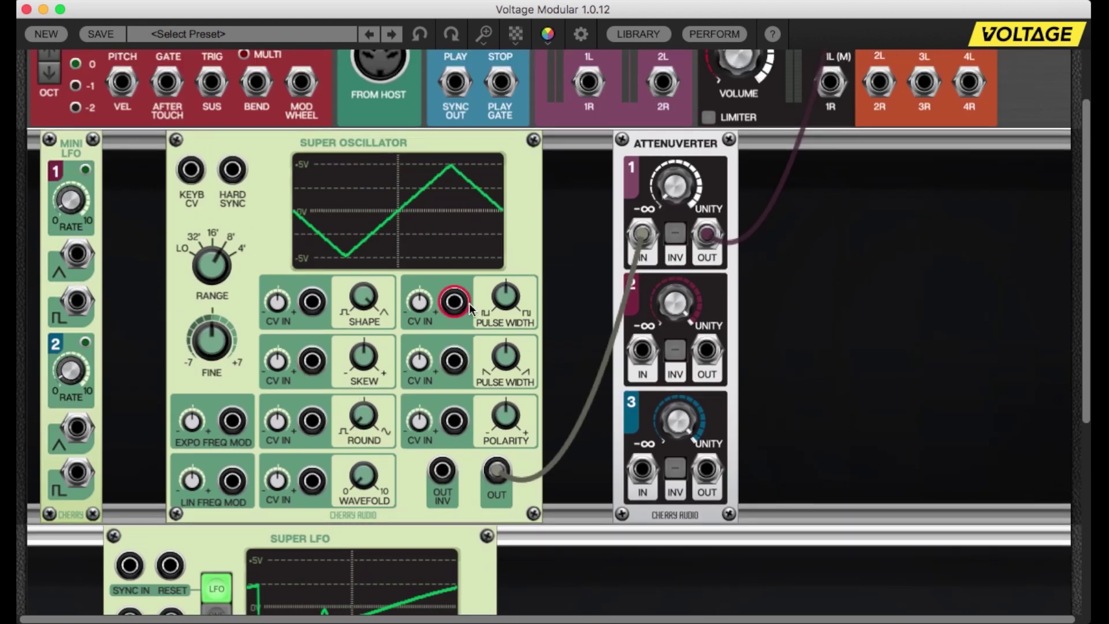
scroll(469, 305, up, 2)
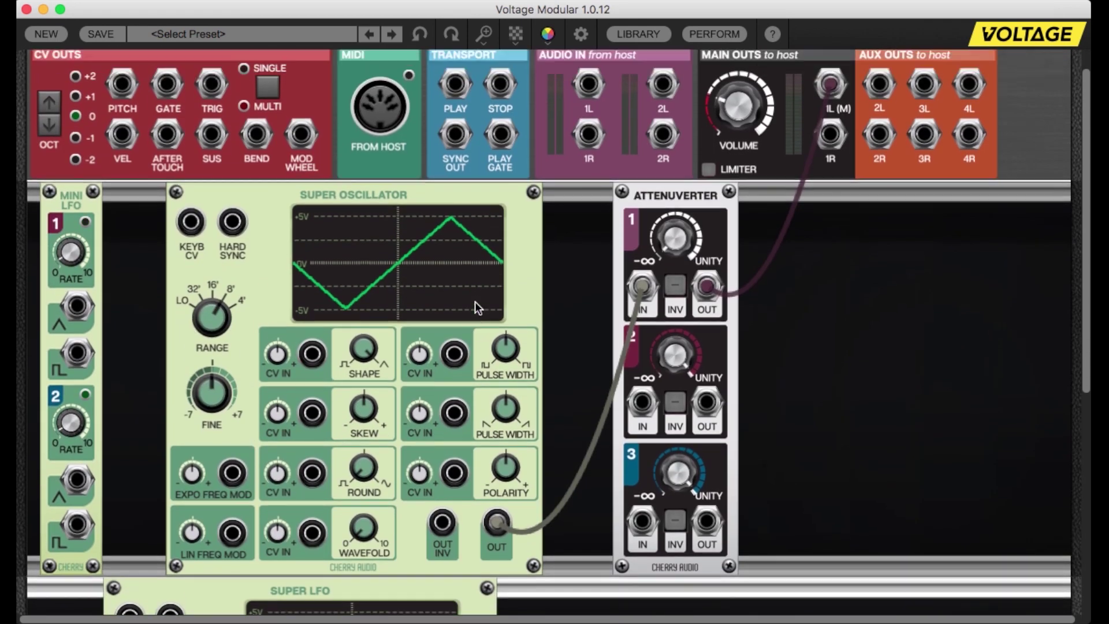
scroll(475, 307, up, 2)
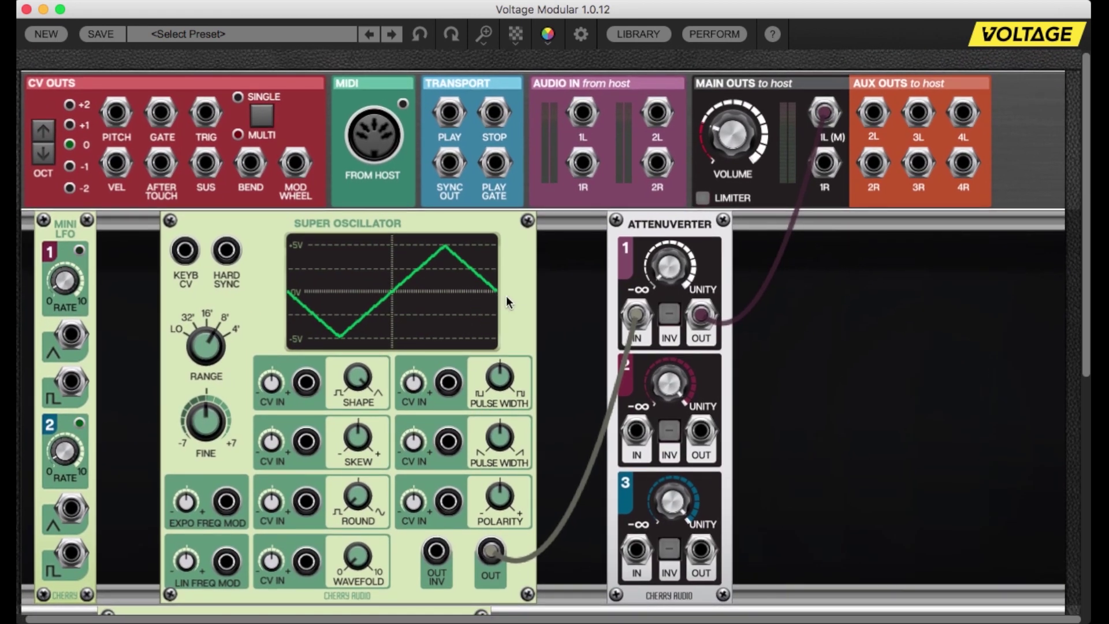
mouse_move(669, 266)
drag(670, 265, 674, 209)
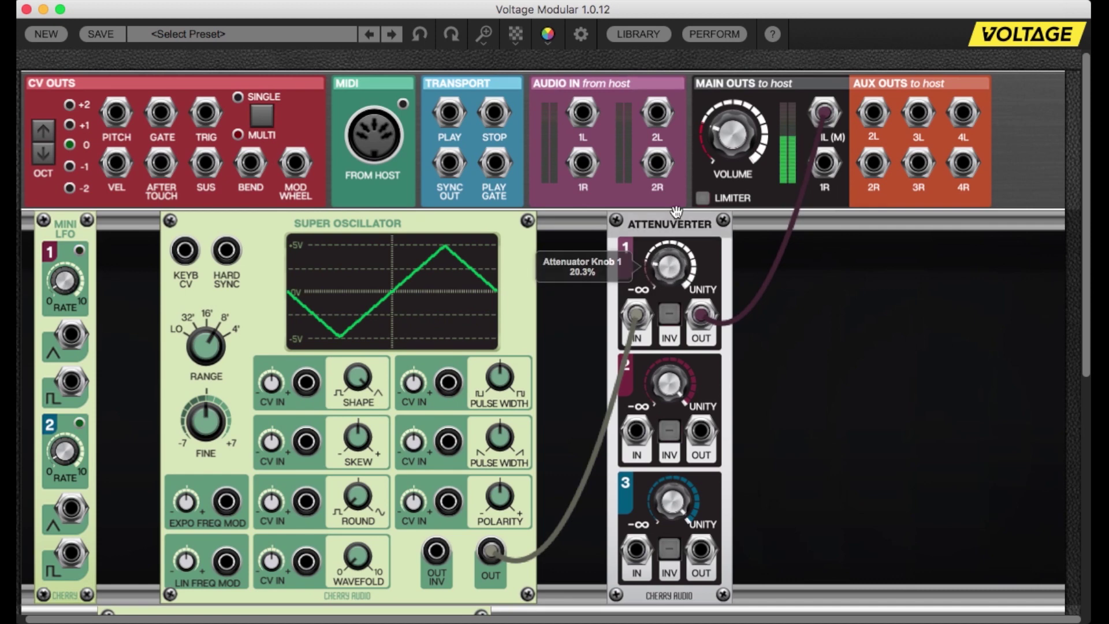
drag(670, 254, 666, 264)
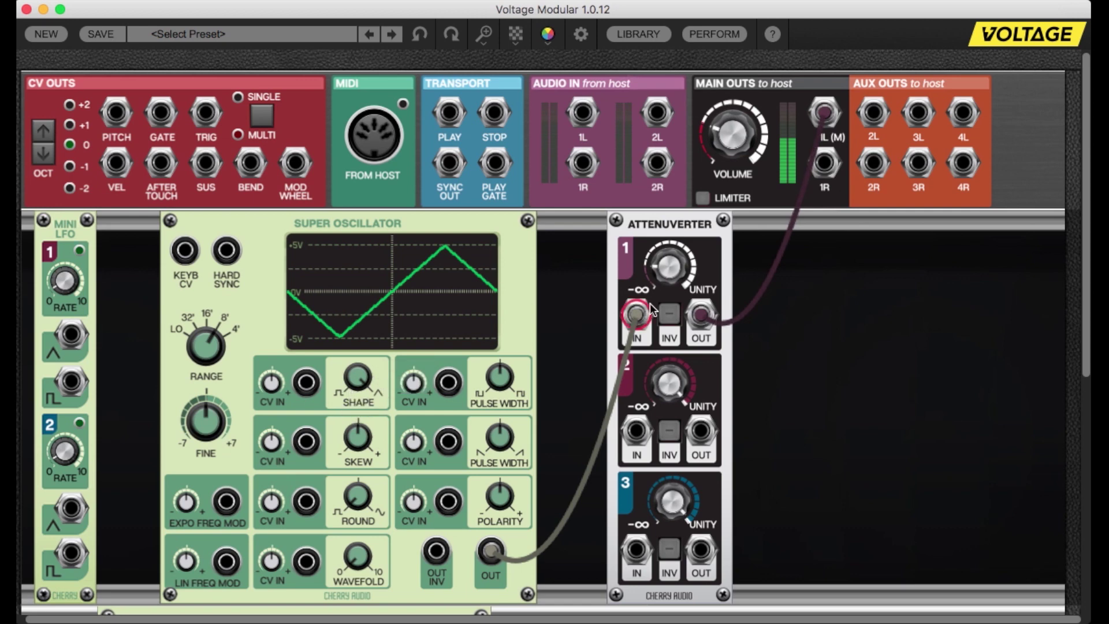
drag(676, 269, 674, 274)
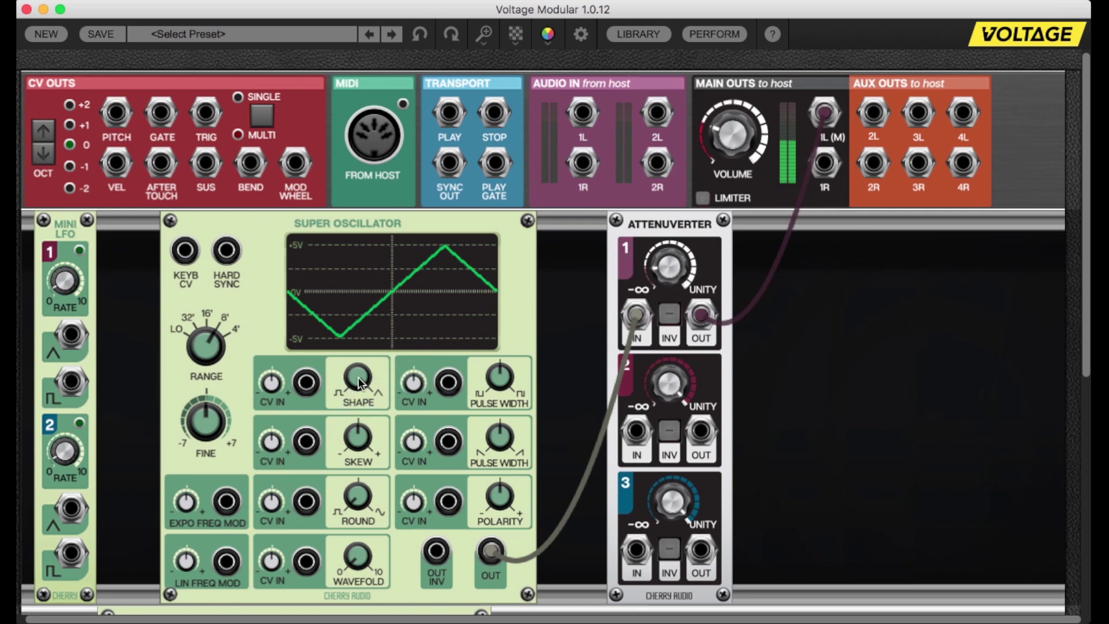
Sweep the Super Oscillator's Shape down to 0% for a square wave and lower the main output volume.
drag(359, 379, 385, 556)
drag(358, 379, 394, 467)
mouse_move(796, 126)
drag(727, 143, 723, 154)
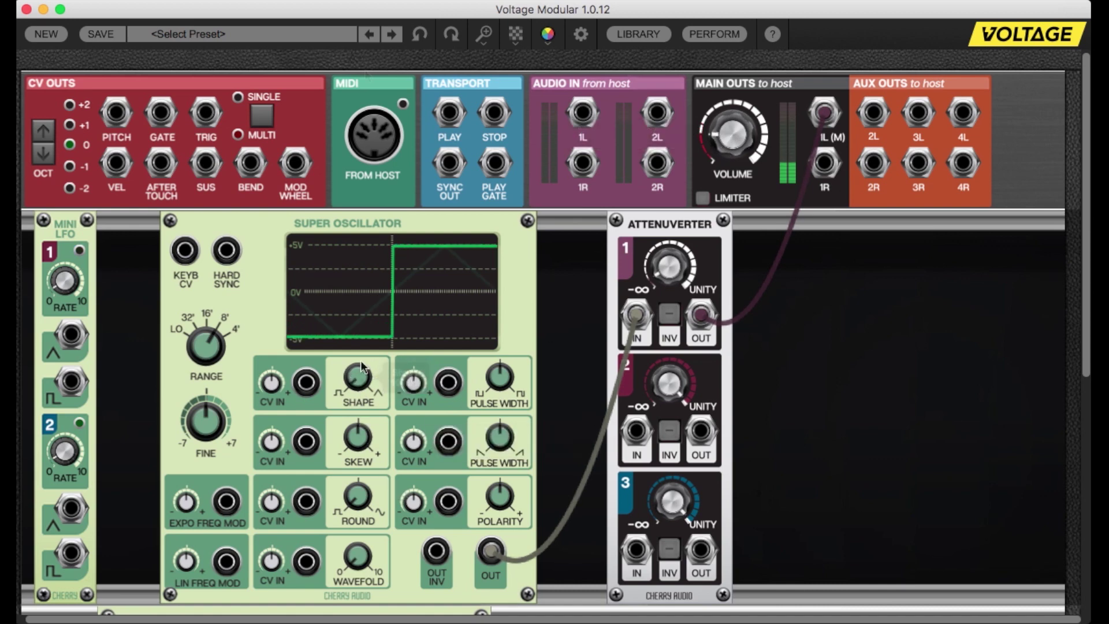
drag(358, 378, 397, 457)
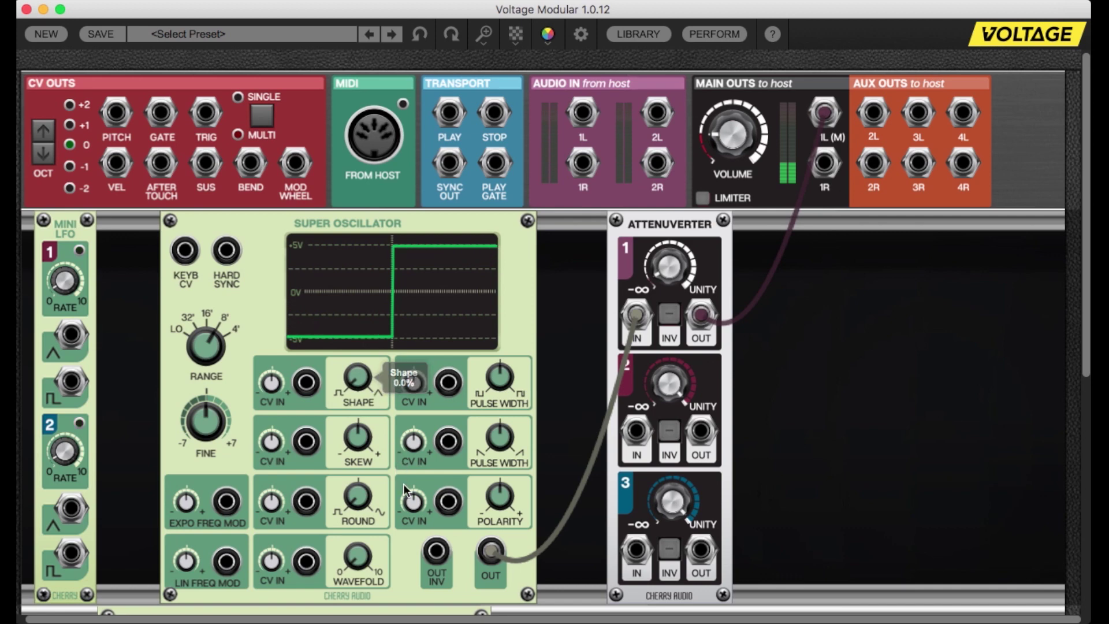
Vary the Super Oscillator's square pulse width, then modulate it by patching Mini LFO 1's triangle output into its CV input and raising the CV amount.
mouse_move(502, 391)
drag(503, 392, 501, 363)
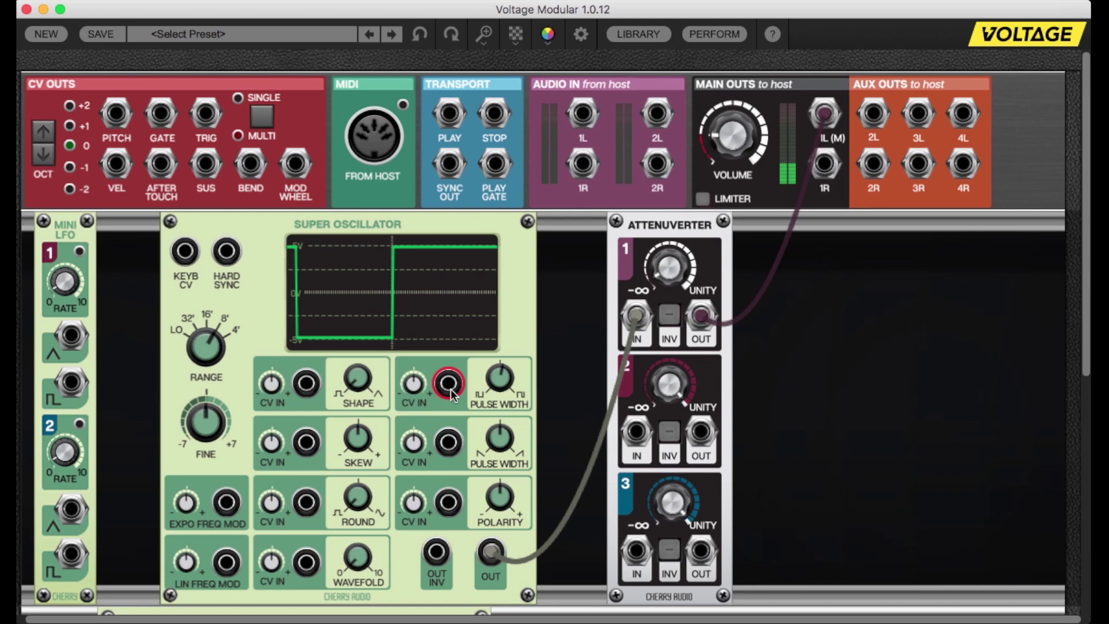
drag(71, 336, 445, 383)
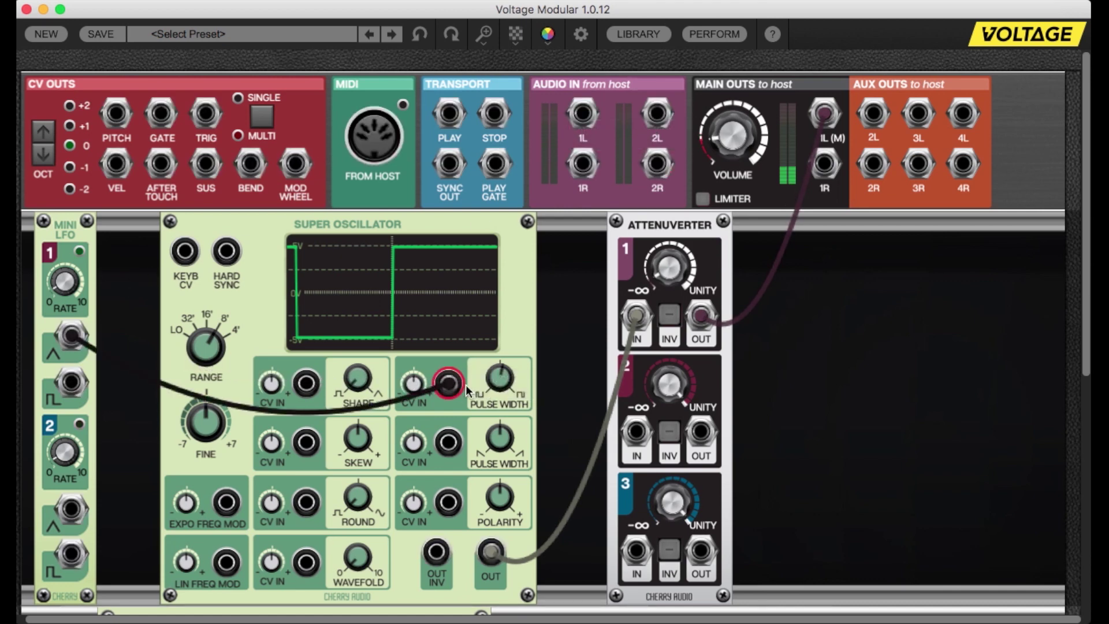
drag(413, 383, 357, 259)
Sweep the Super Oscillator's Shape through about 63% up to a full triangle and raise the main output volume.
drag(363, 379, 369, 341)
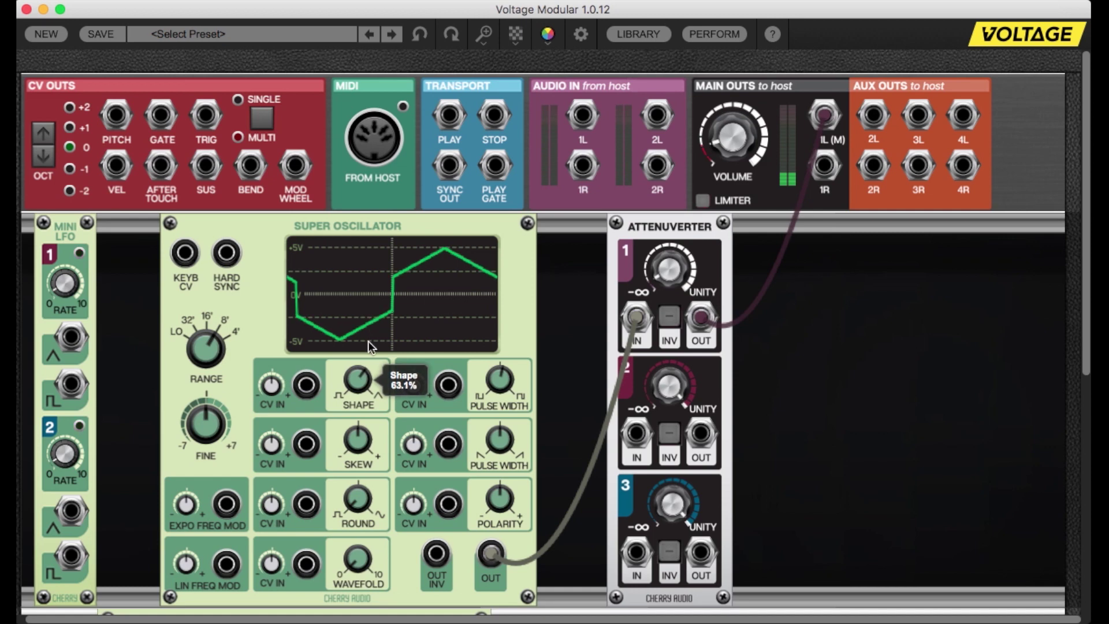
drag(374, 389, 356, 243)
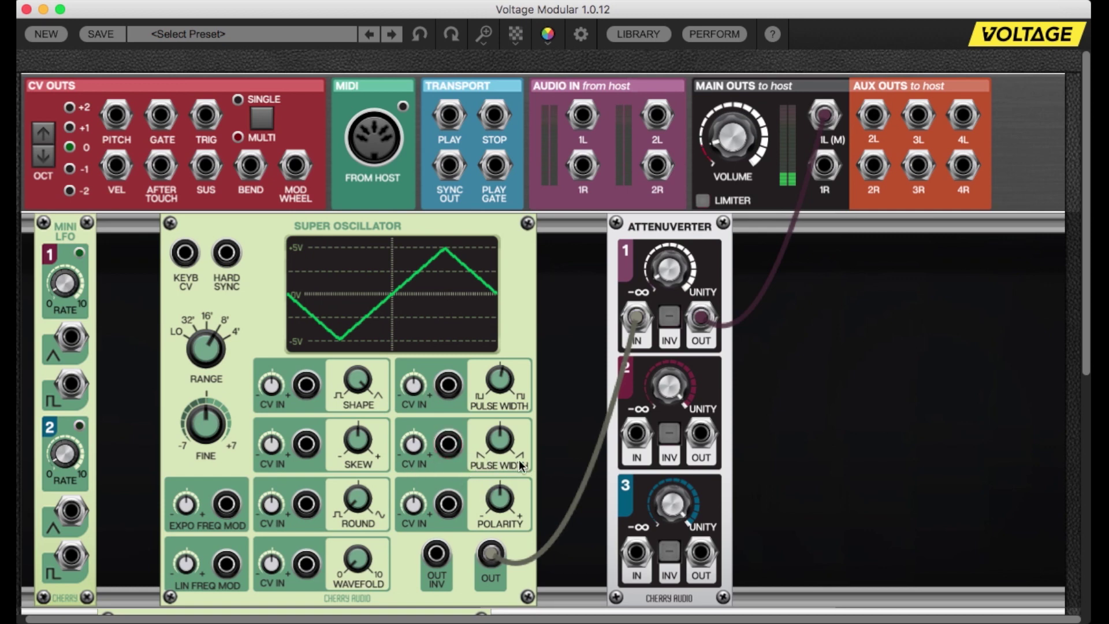
mouse_move(490, 439)
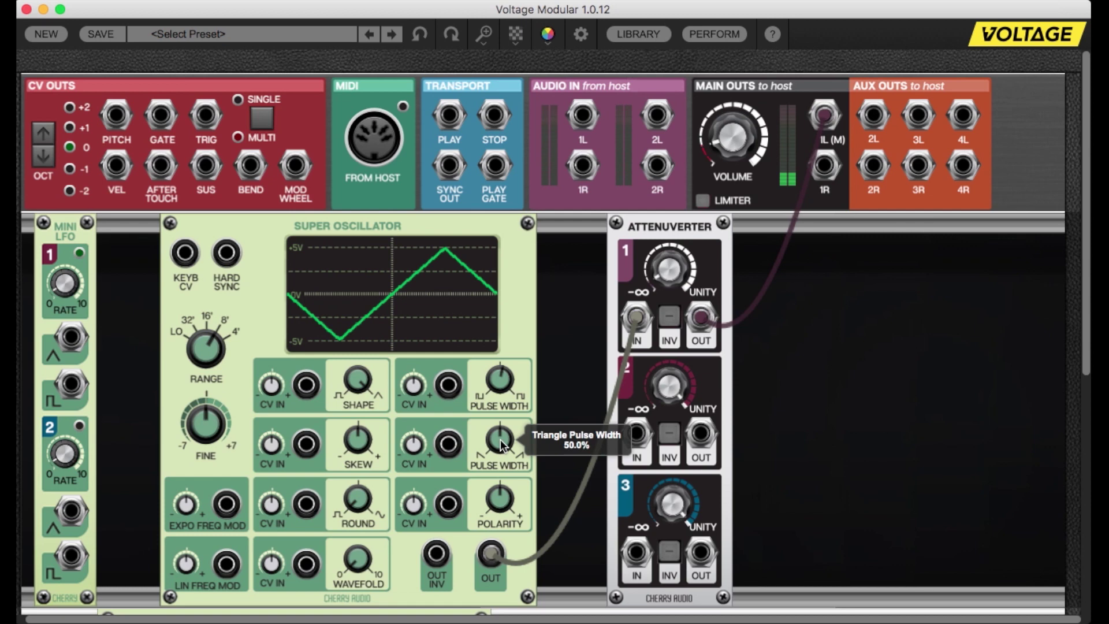
drag(740, 141, 741, 99)
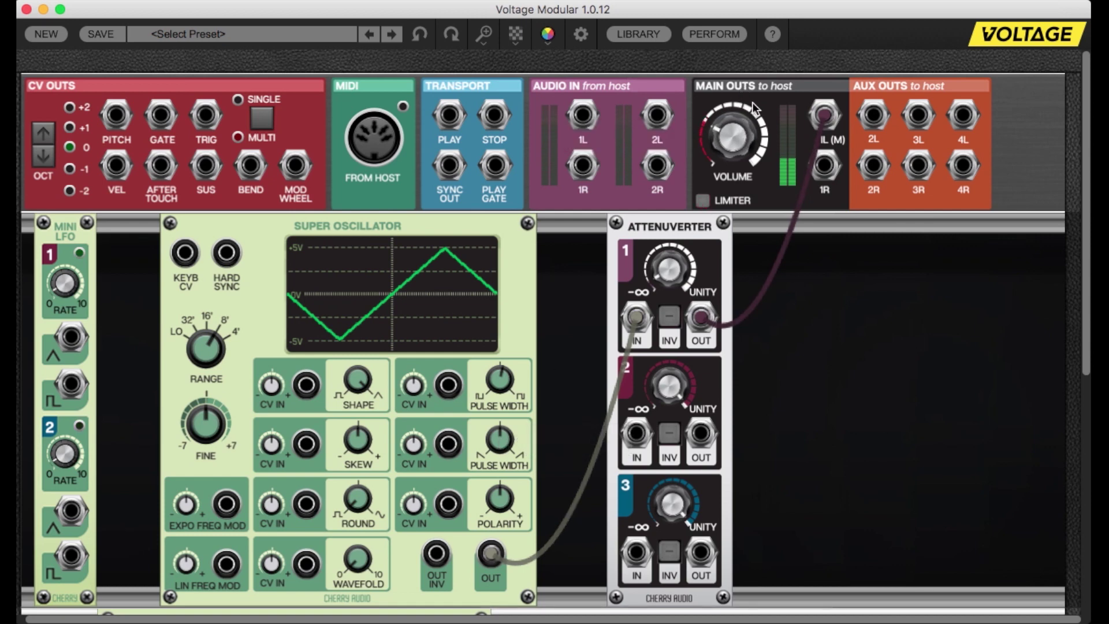
Sweep the triangle pulse width down through about 21% to a falling sawtooth, and back up past centre towards a rising sawtooth.
mouse_move(497, 439)
drag(497, 439, 497, 520)
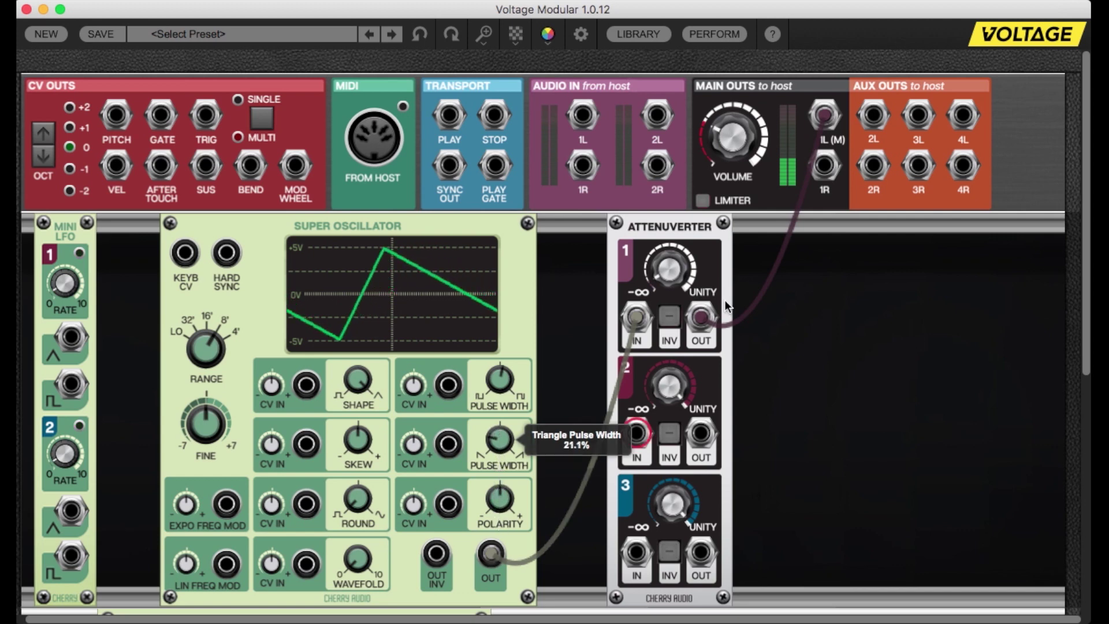
mouse_move(731, 130)
drag(500, 441, 500, 510)
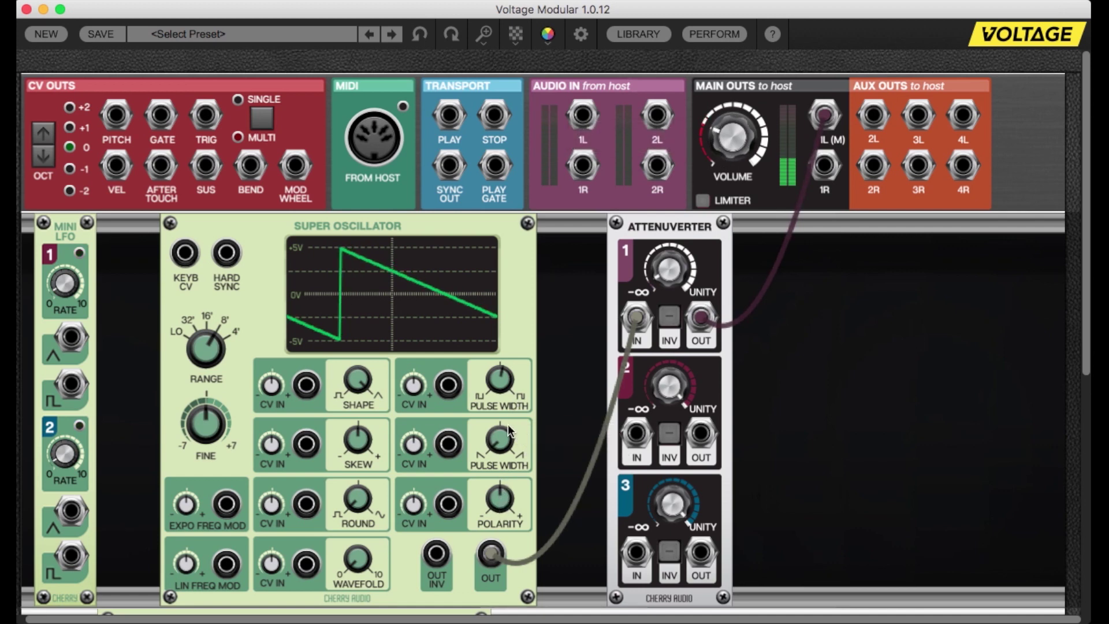
drag(508, 424, 523, 251)
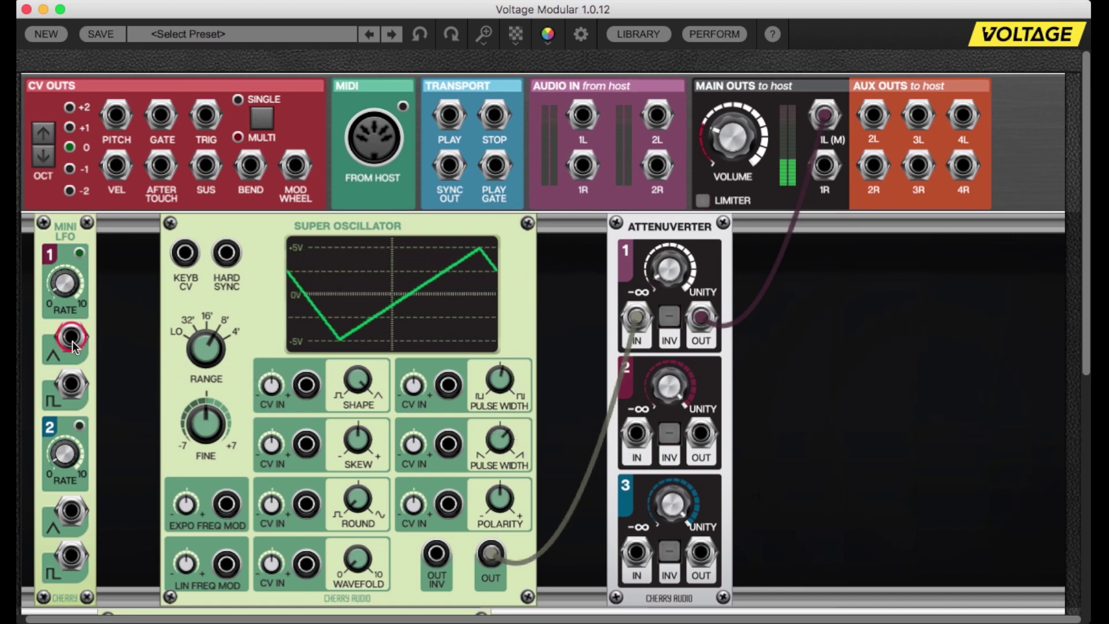
Patch Mini LFO 1's triangle output into the triangle pulse width CV input, with a CV amount of about 26.6%, and adjust the main volume.
drag(71, 337, 427, 446)
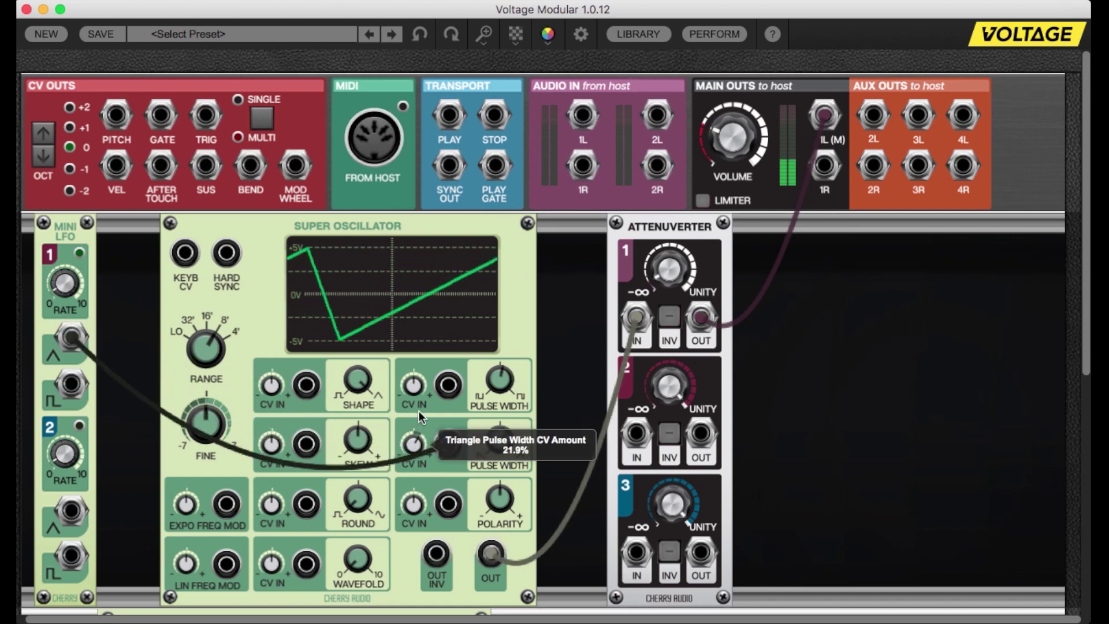
mouse_move(424, 386)
mouse_down()
mouse_move(431, 324)
mouse_move(402, 408)
mouse_move(420, 369)
mouse_up()
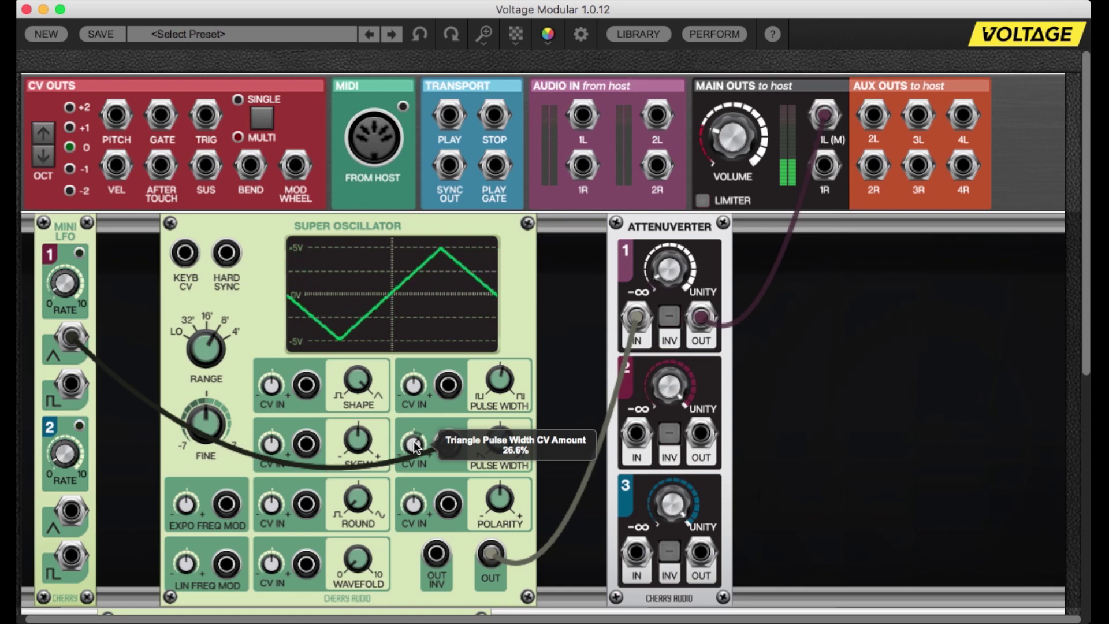
drag(741, 140, 751, 137)
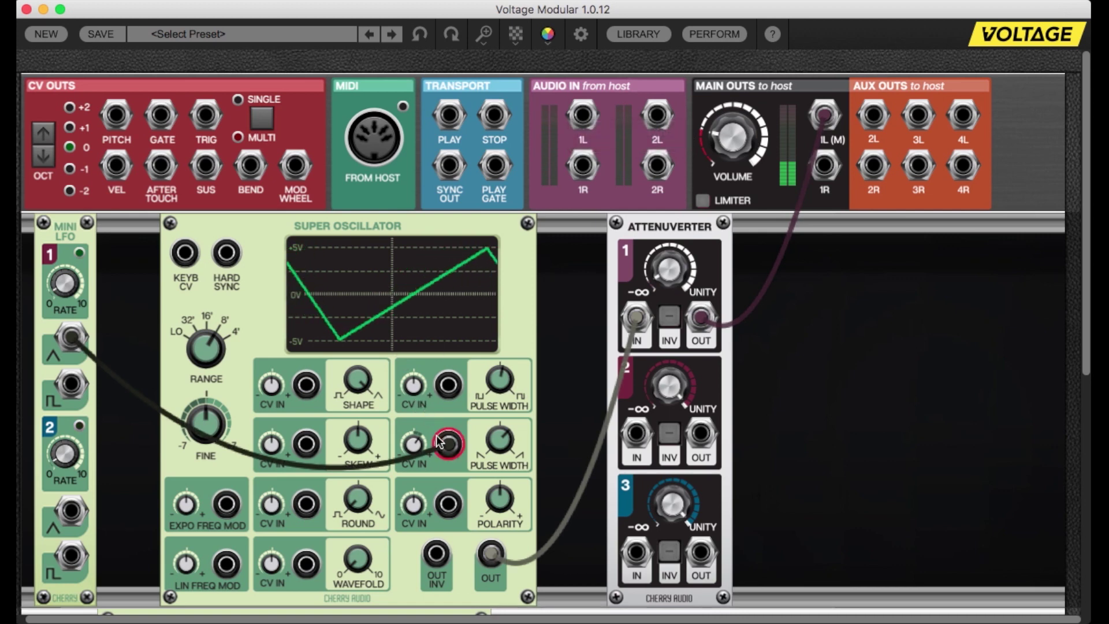
Readjust the triangle pulse width and turn its CV amount to the negative side while Mini LFO 1 modulates it.
mouse_move(495, 446)
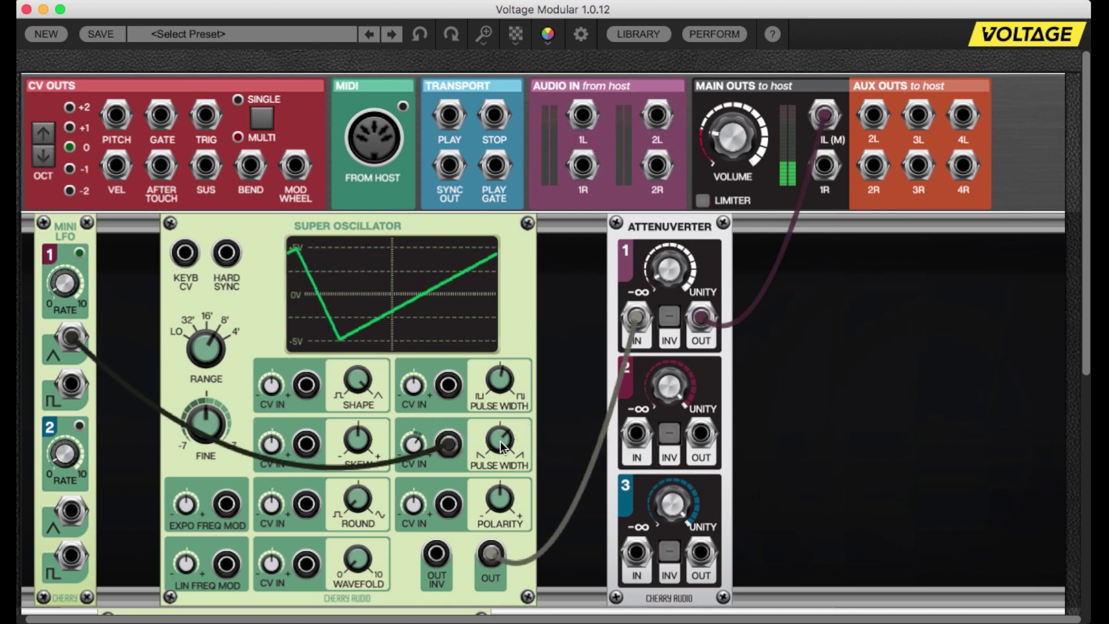
mouse_move(69, 289)
scroll(68, 285, down, 3)
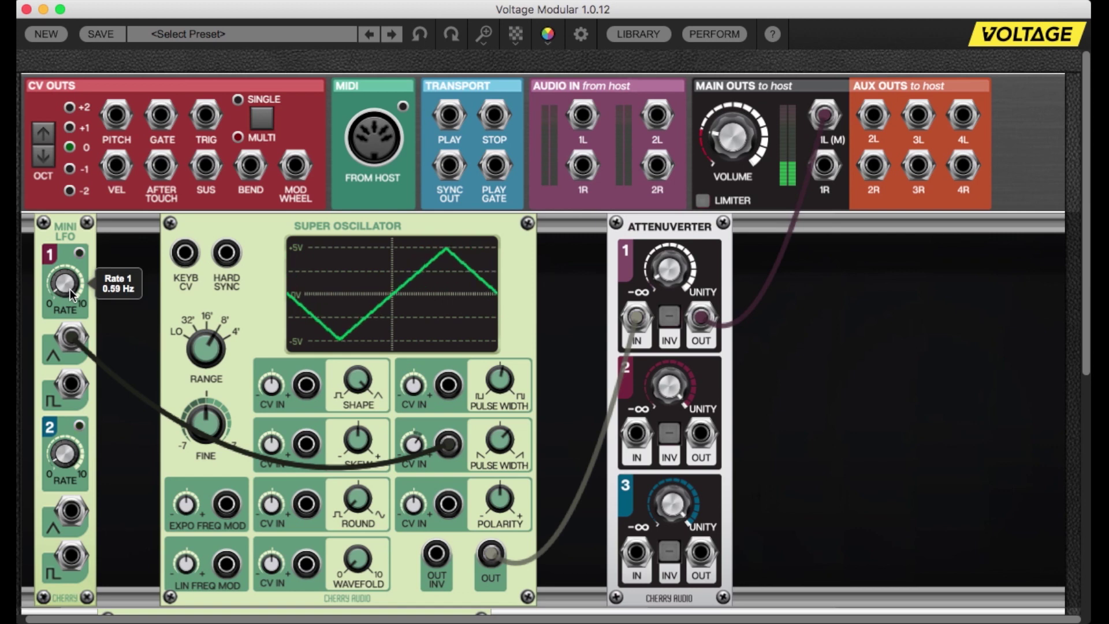
drag(509, 448, 506, 478)
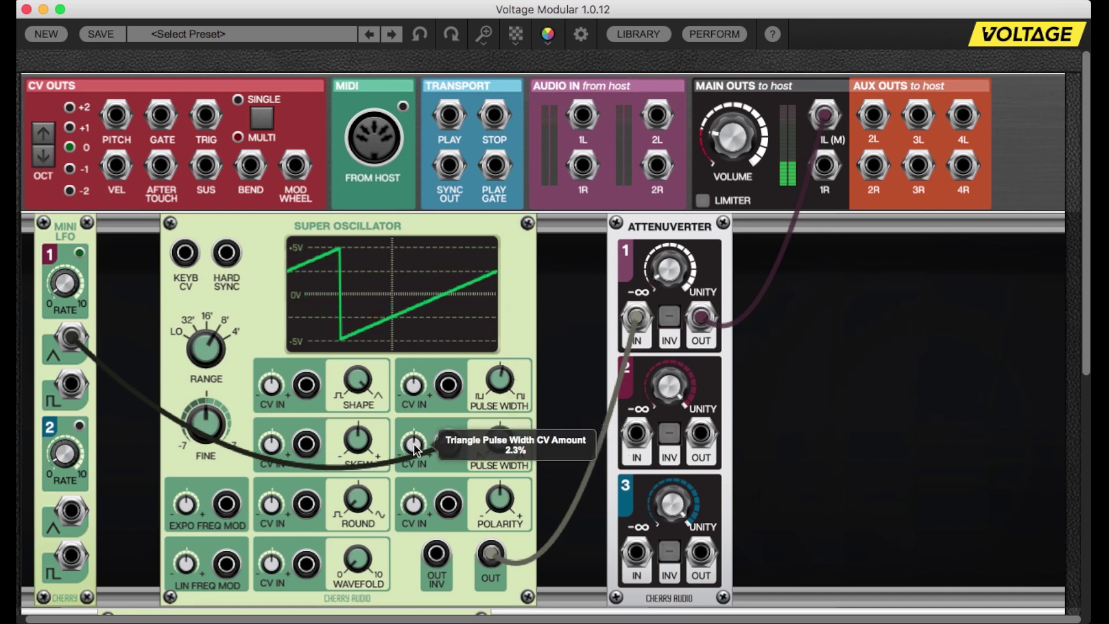
drag(414, 456, 411, 505)
drag(424, 416, 420, 432)
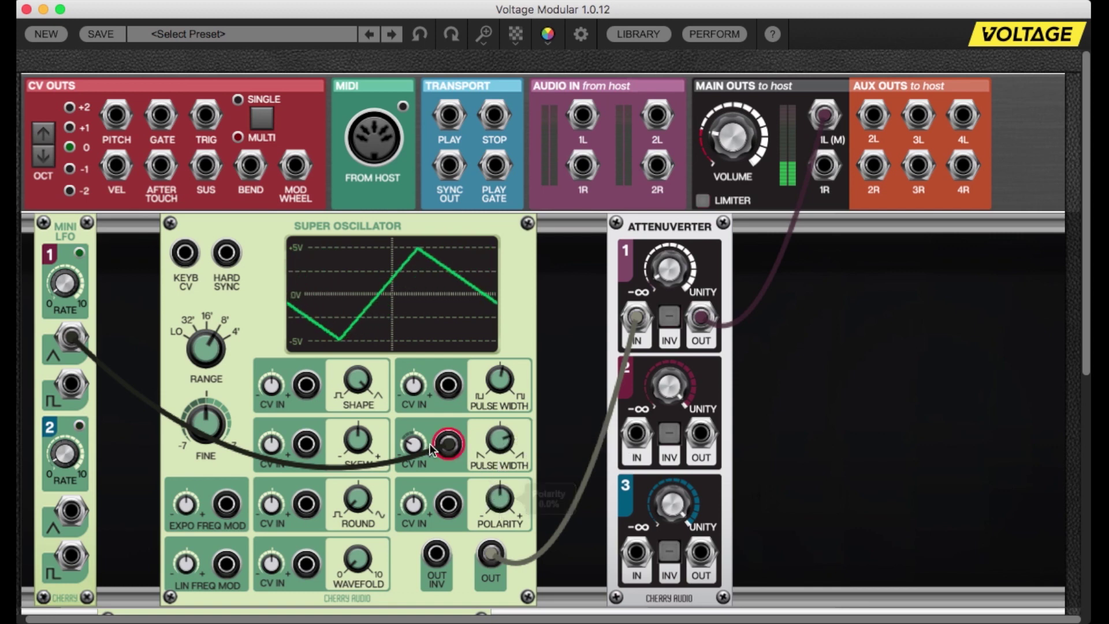
drag(415, 442, 414, 451)
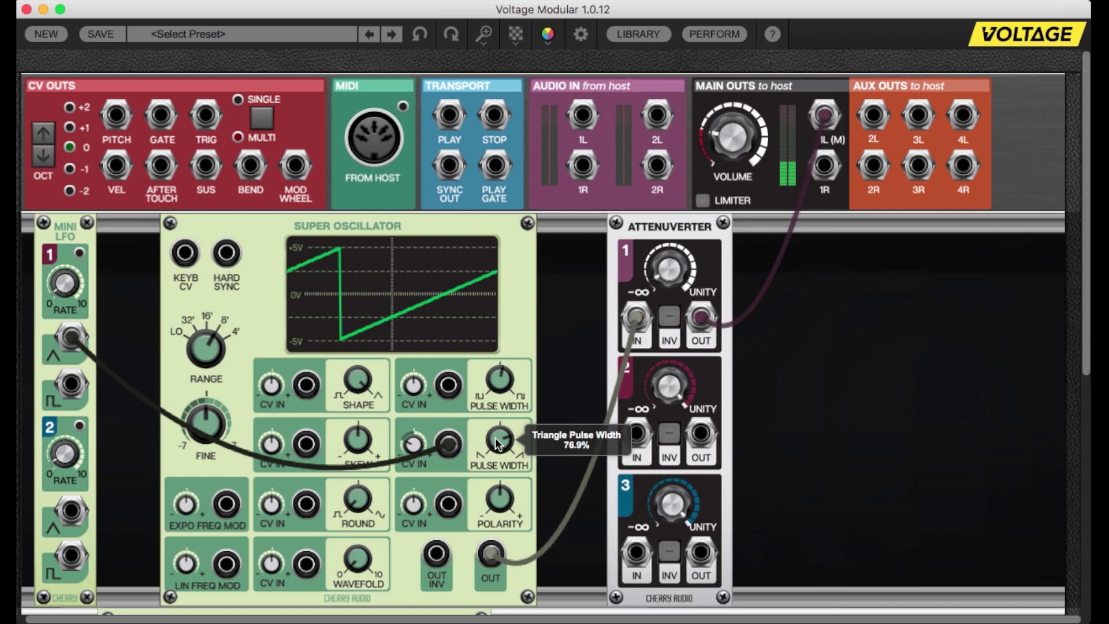
drag(497, 442, 494, 453)
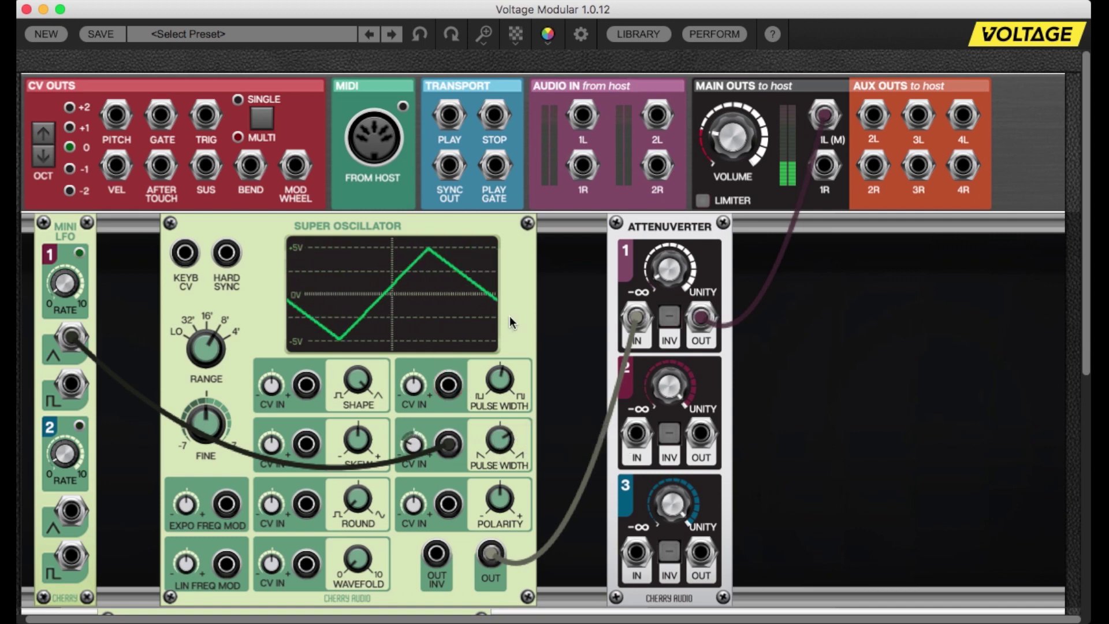
Unpatch Mini LFO 1 from the triangle pulse width CV input and set the main output volume to -9.0 dB.
drag(449, 444, 29, 225)
drag(750, 136, 748, 142)
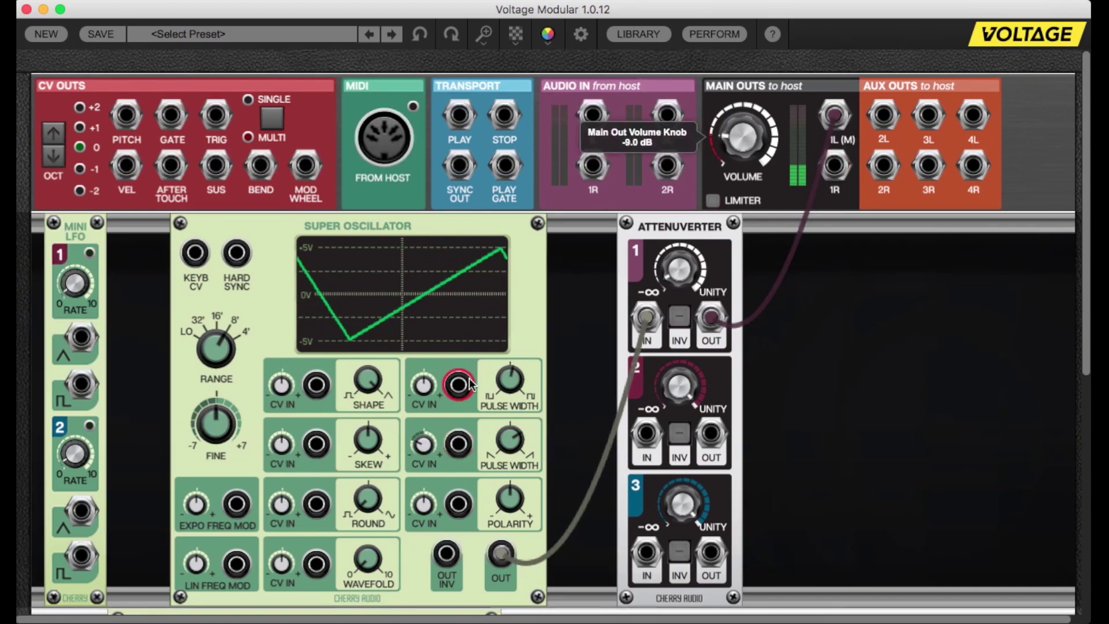
Reset the triangle pulse width CV amount and return both Super Oscillator pulse widths to centre for a symmetrical triangle wave.
double_click(424, 444)
double_click(510, 380)
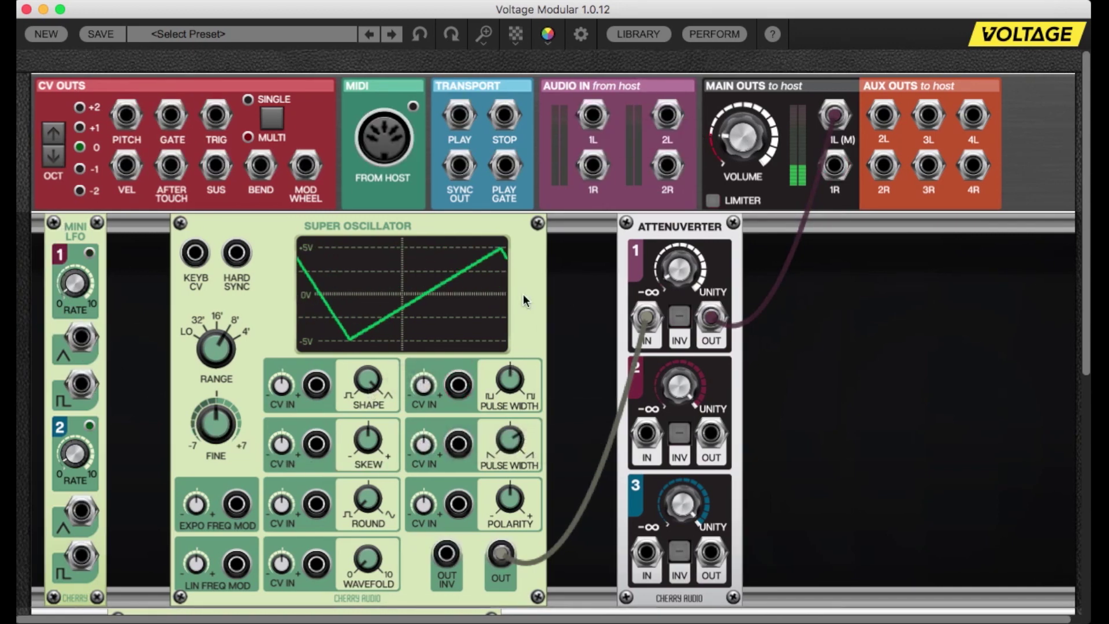
drag(514, 453, 503, 334)
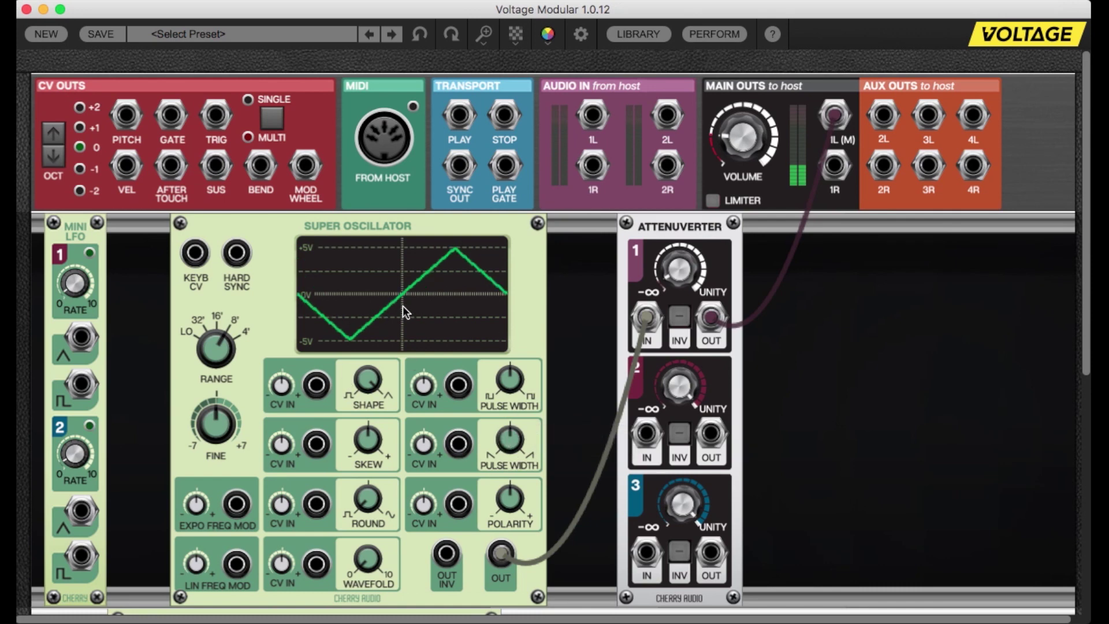
Sweep the Super Oscillator's Round control up from 0% to turn the triangle into a sine wave, and adjust the main volume.
mouse_move(372, 504)
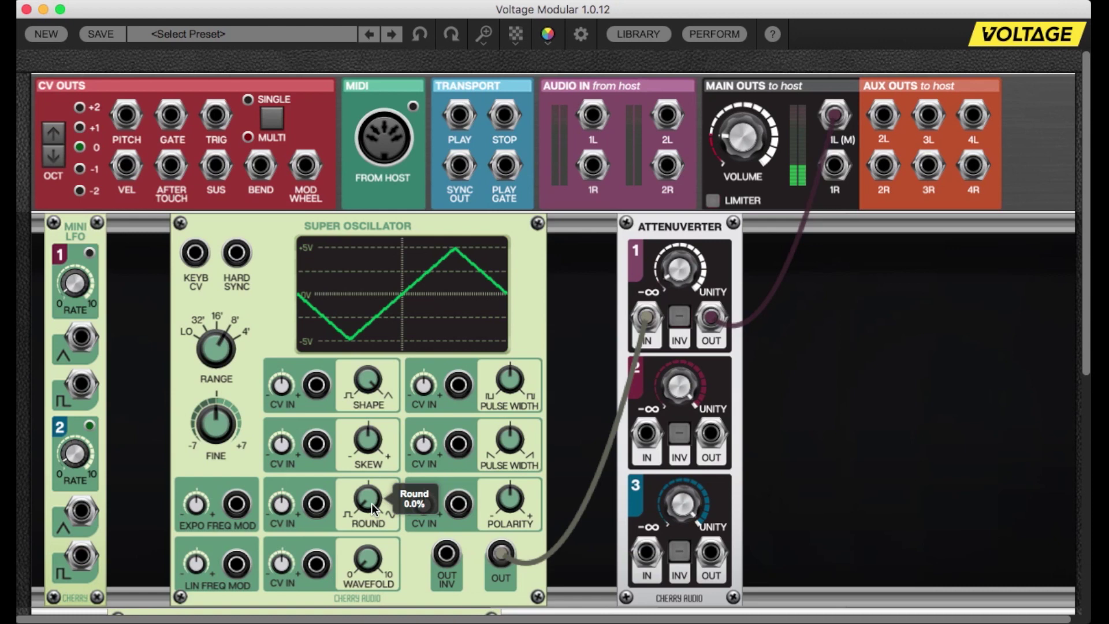
drag(372, 504, 380, 322)
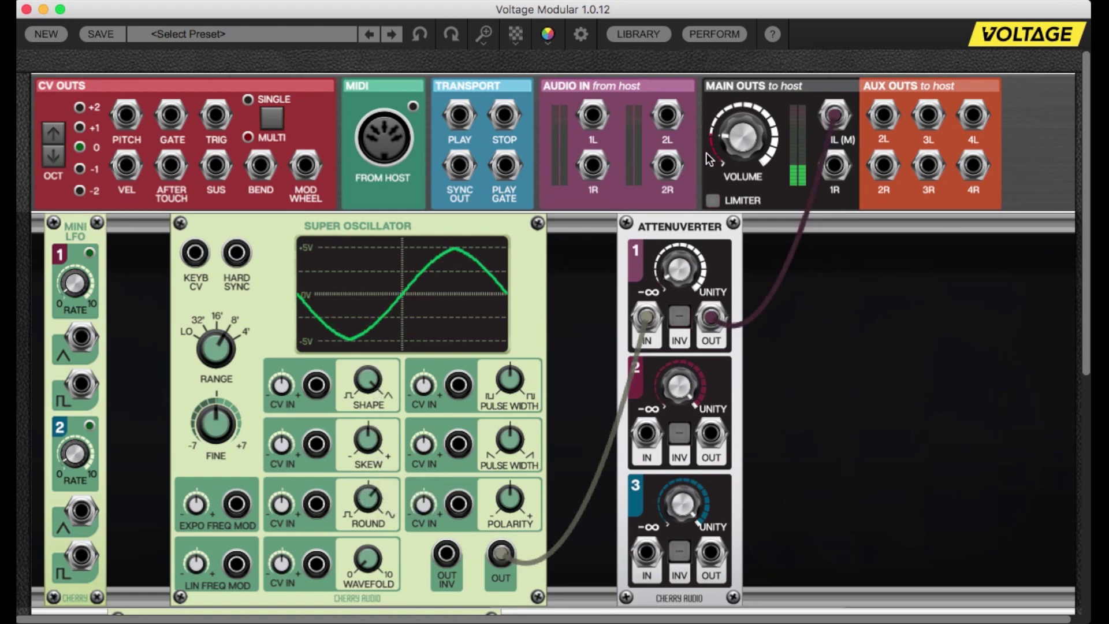
drag(738, 135, 740, 98)
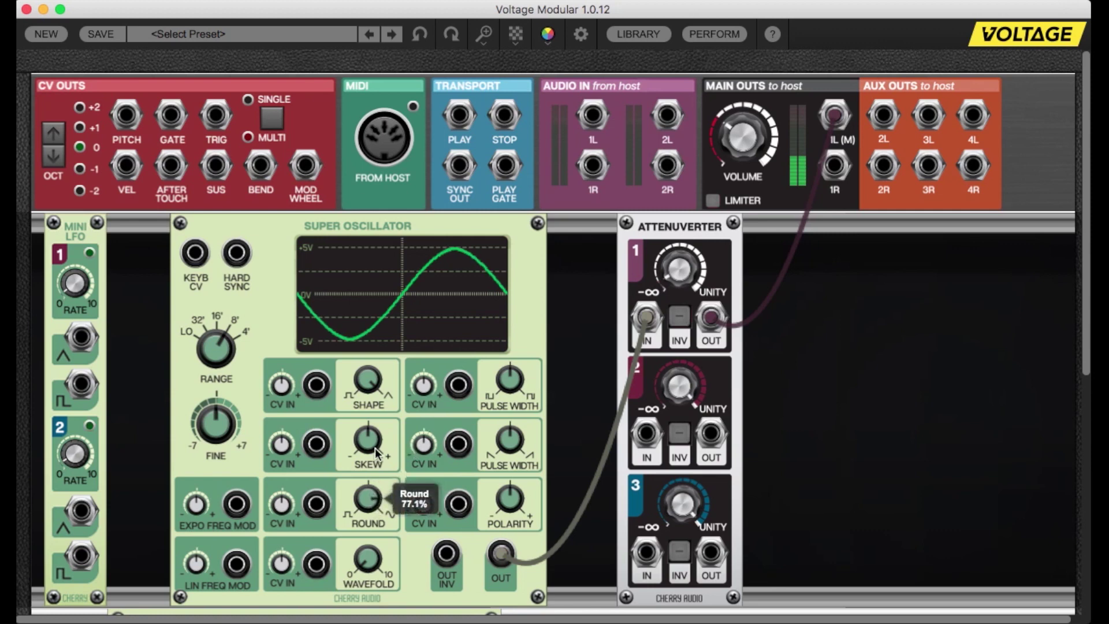
double_click(374, 507)
drag(374, 508, 396, 315)
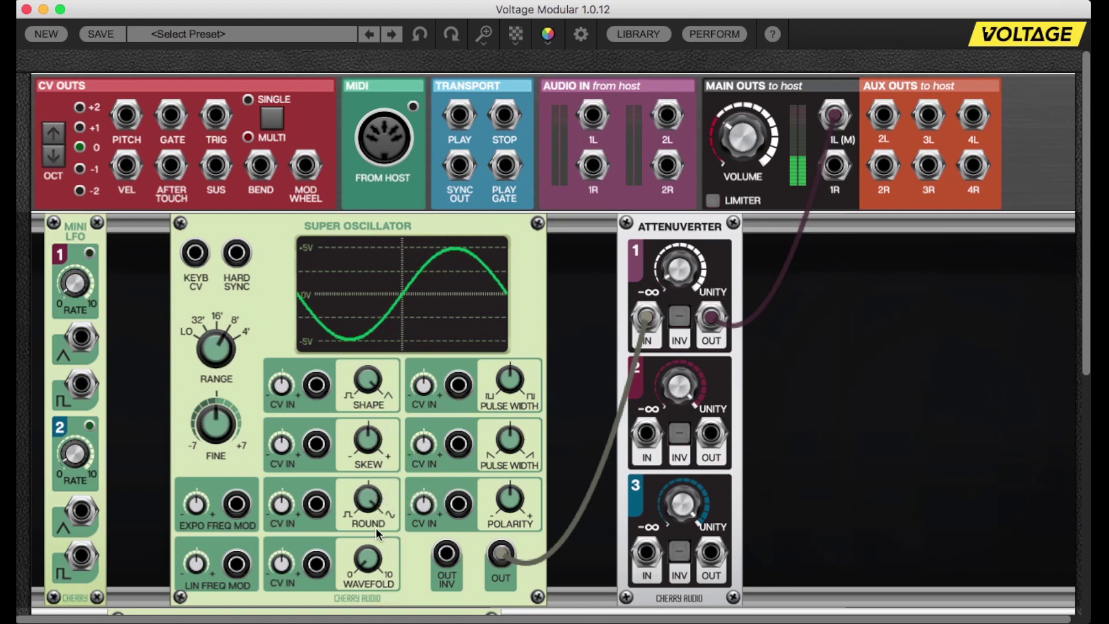
Move the Skew control slightly to the positive and negative sides, and lower the Round amount a little.
mouse_move(376, 439)
mouse_down()
mouse_move(383, 383)
mouse_move(381, 428)
mouse_up()
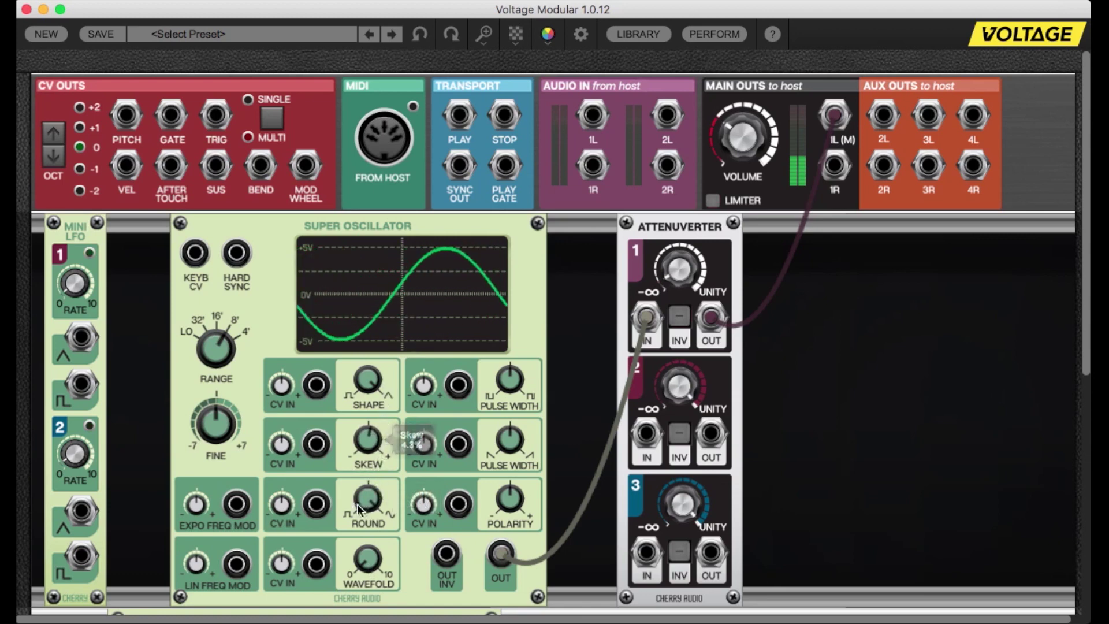
drag(357, 504, 362, 606)
click(364, 428)
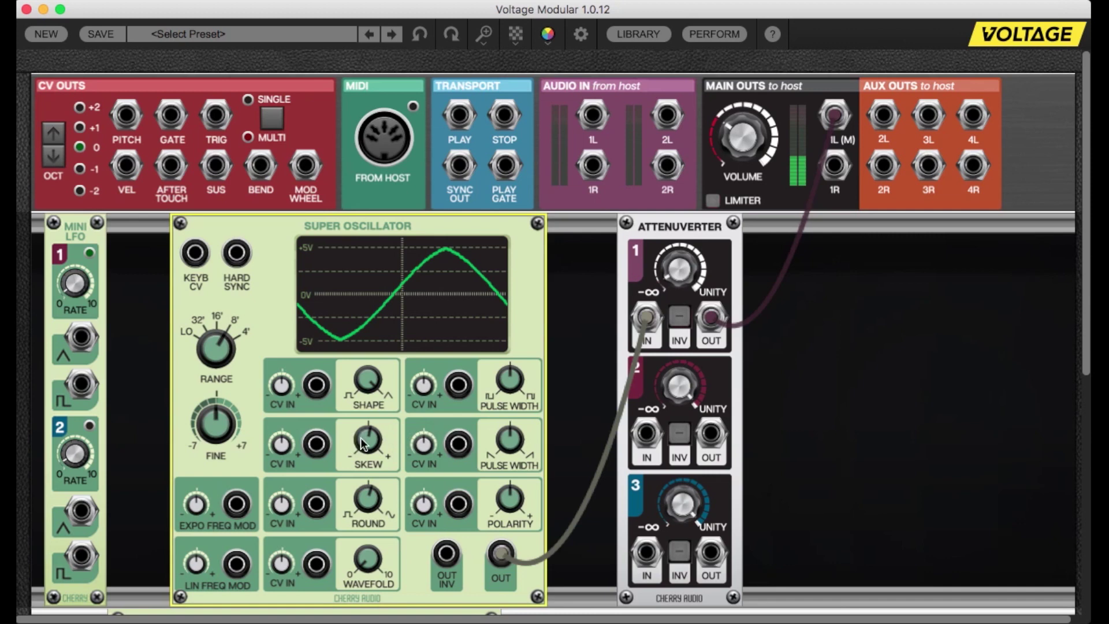
drag(365, 434, 368, 463)
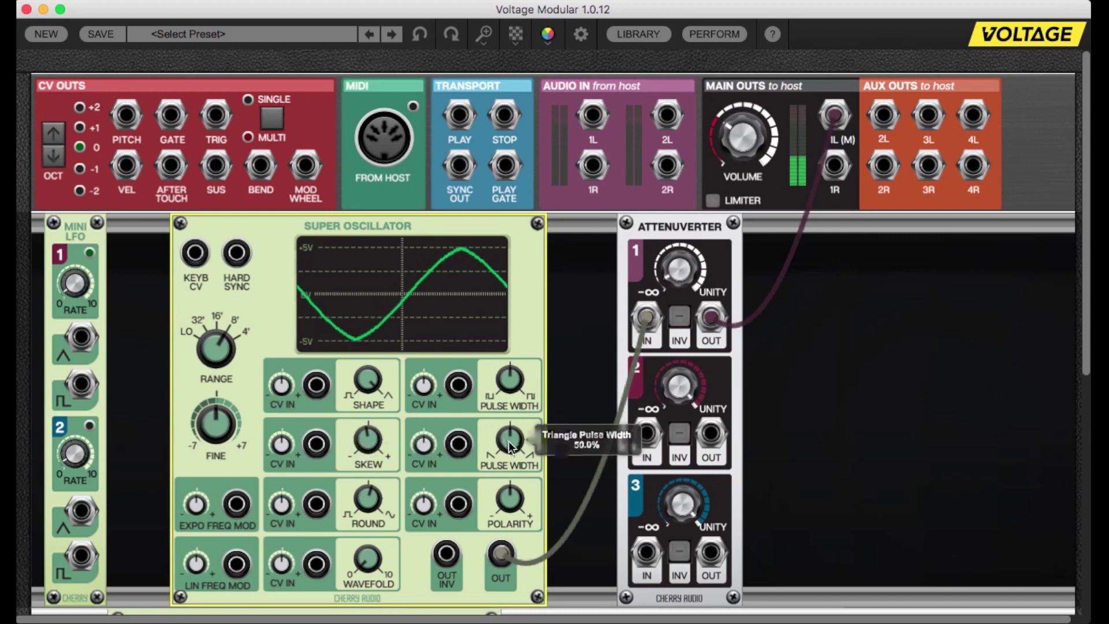
Raise the triangle pulse width and Skew, and blend the Shape control partway toward square.
drag(508, 441, 527, 386)
drag(364, 444, 386, 312)
drag(369, 385, 375, 432)
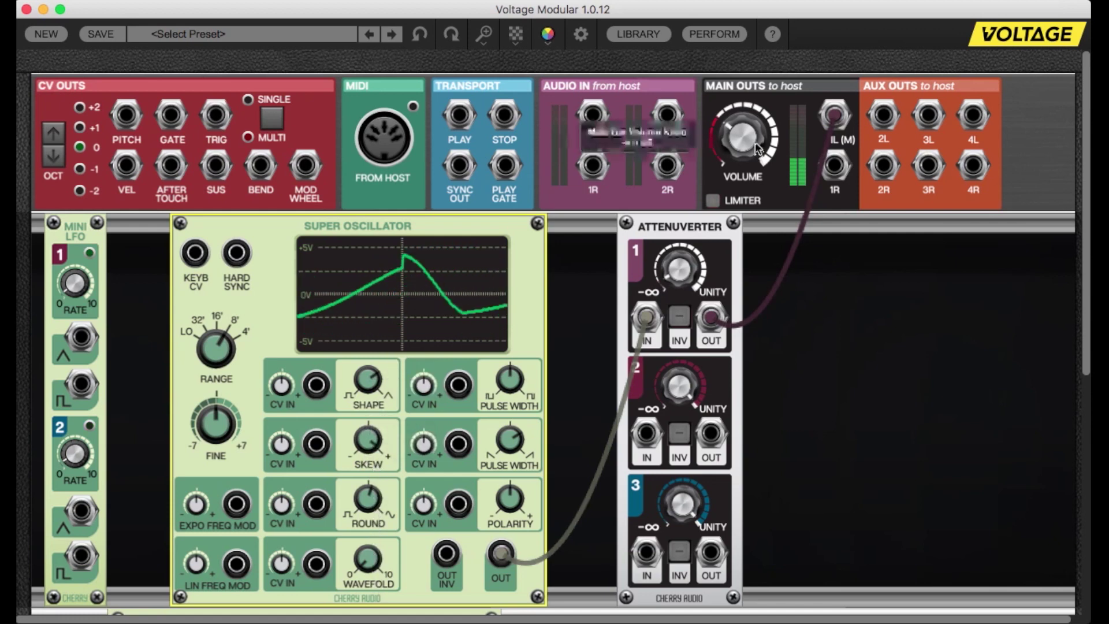
Adjust the main volume and reshape the wave with the Skew and pulse width controls, lowering the triangle pulse width.
drag(754, 141, 762, 114)
drag(508, 380, 516, 355)
drag(369, 440, 404, 439)
drag(507, 441, 500, 610)
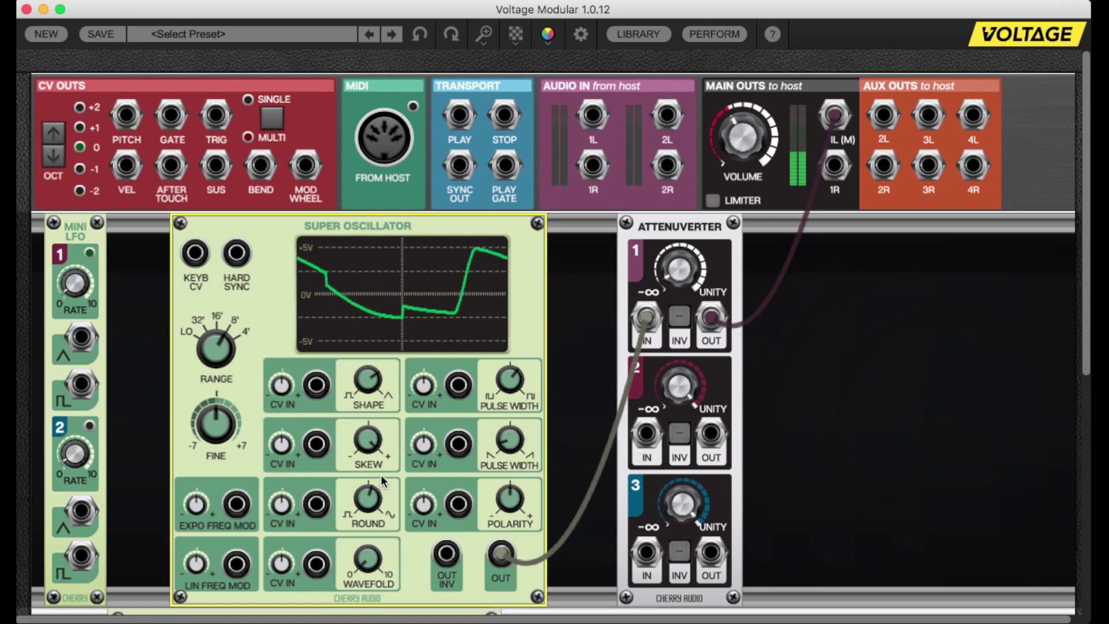
drag(377, 441, 392, 507)
Blend Shape further toward square and readjust the square and triangle pulse widths.
scroll(392, 509, right, 1)
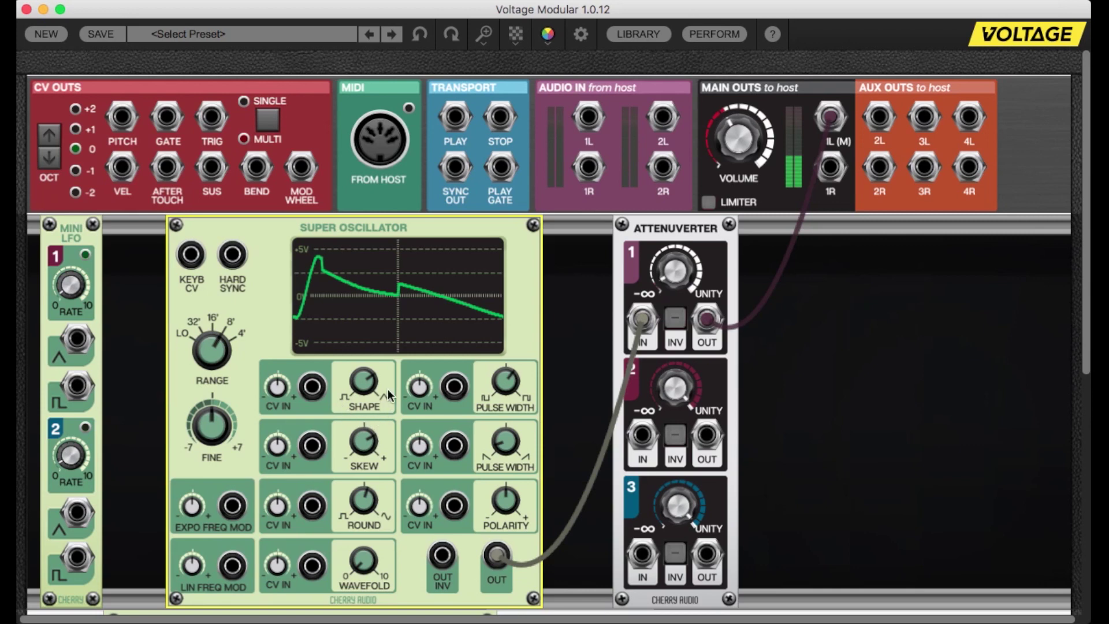
drag(387, 390, 376, 435)
scroll(511, 389, right, 1)
mouse_move(508, 376)
mouse_down()
mouse_move(516, 383)
mouse_move(507, 381)
mouse_move(498, 440)
mouse_move(512, 258)
mouse_move(490, 403)
mouse_move(518, 324)
mouse_move(503, 436)
mouse_move(510, 379)
mouse_up()
scroll(500, 448, down, 1)
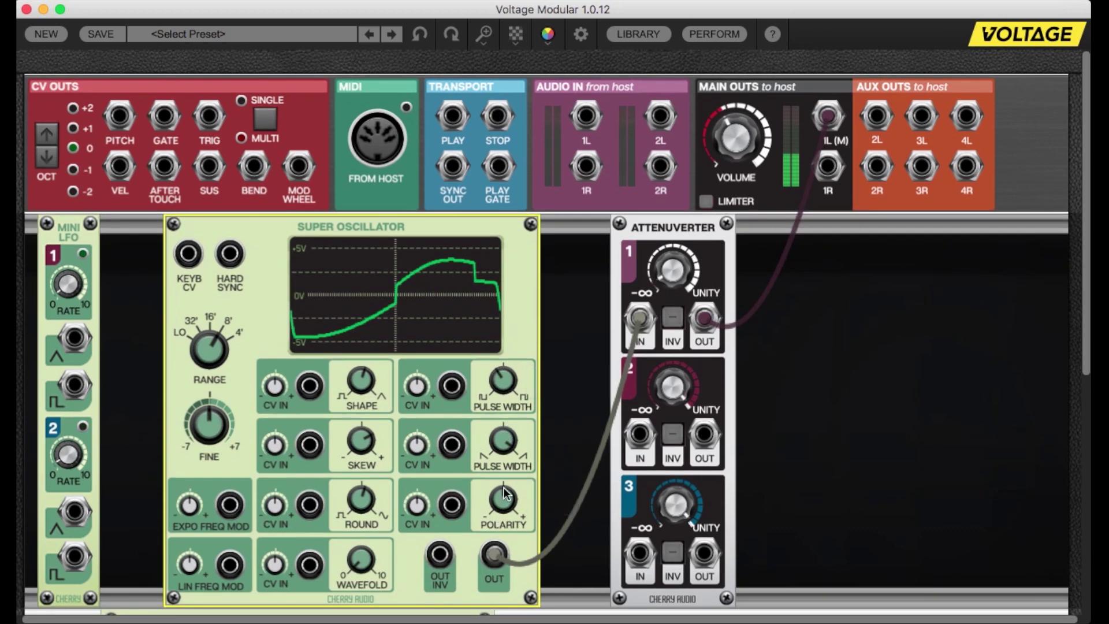
Turn Polarity fully positive, narrow the square pulse width to 14.8%, and set Skew to -1.0%.
drag(504, 487, 502, 296)
drag(500, 391, 503, 452)
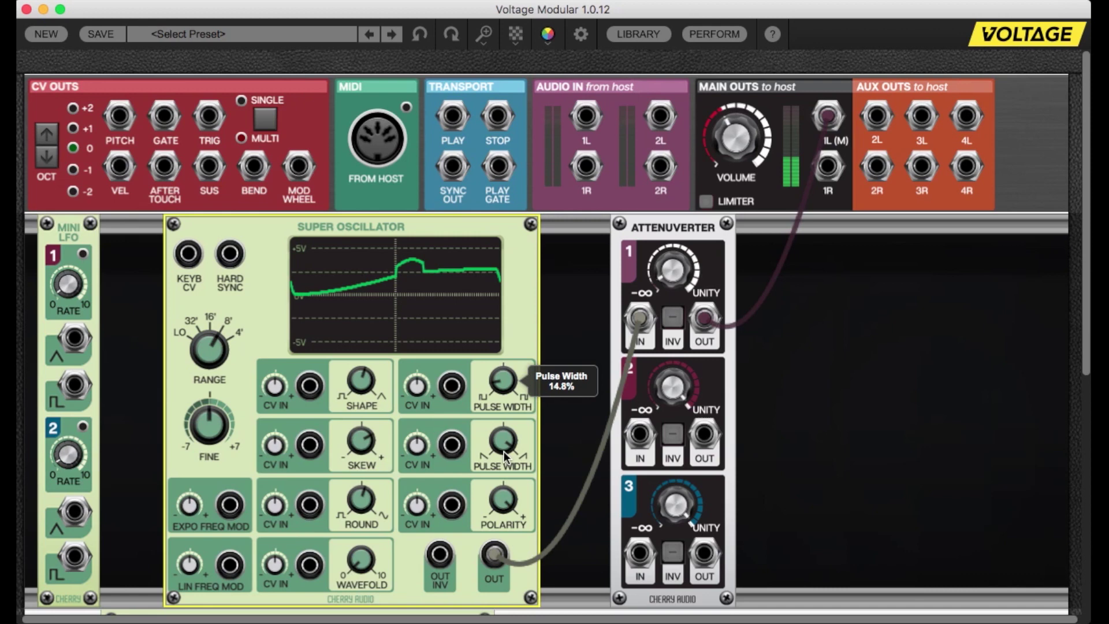
drag(363, 444, 369, 509)
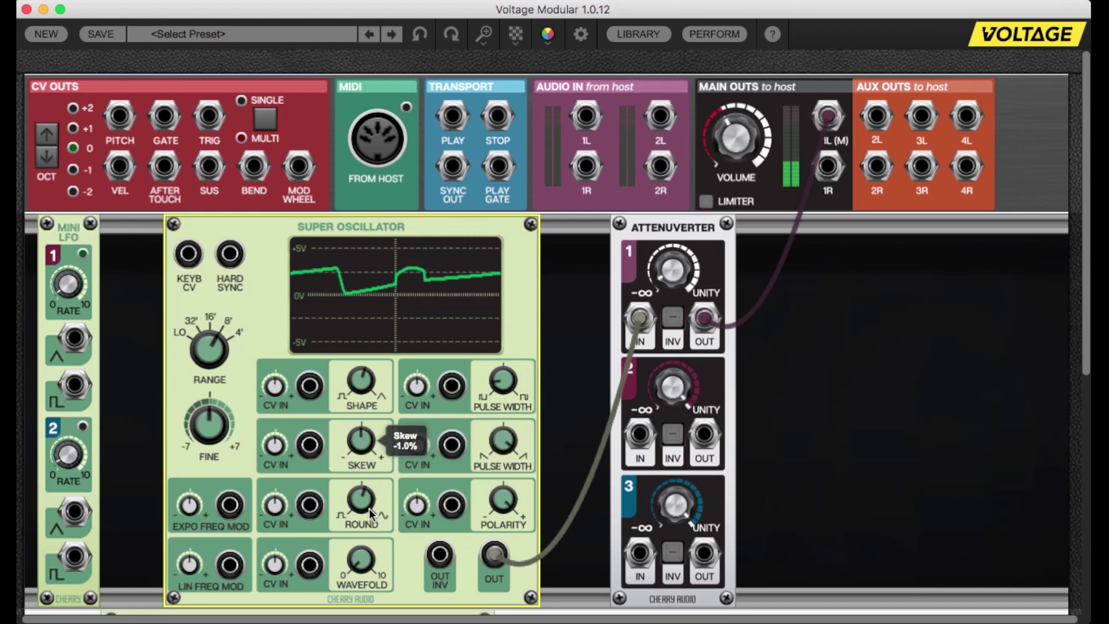
Reset both pulse widths, Polarity and Round to return to a plain triangle wave, silencing and restoring attenuverter 1's level around it.
drag(672, 270, 723, 386)
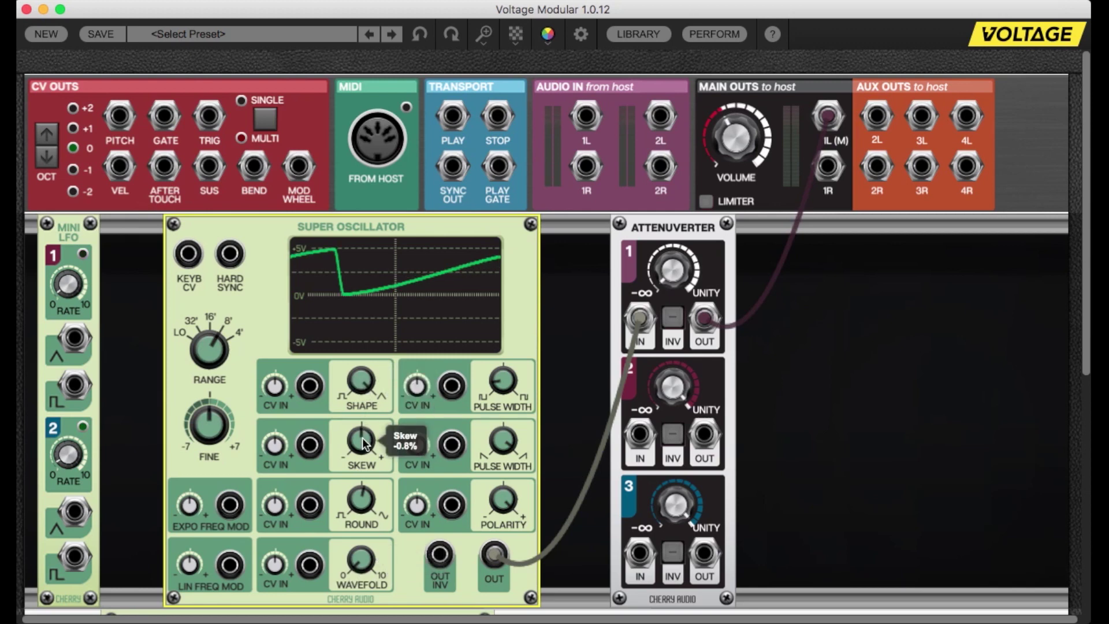
double_click(508, 385)
double_click(504, 439)
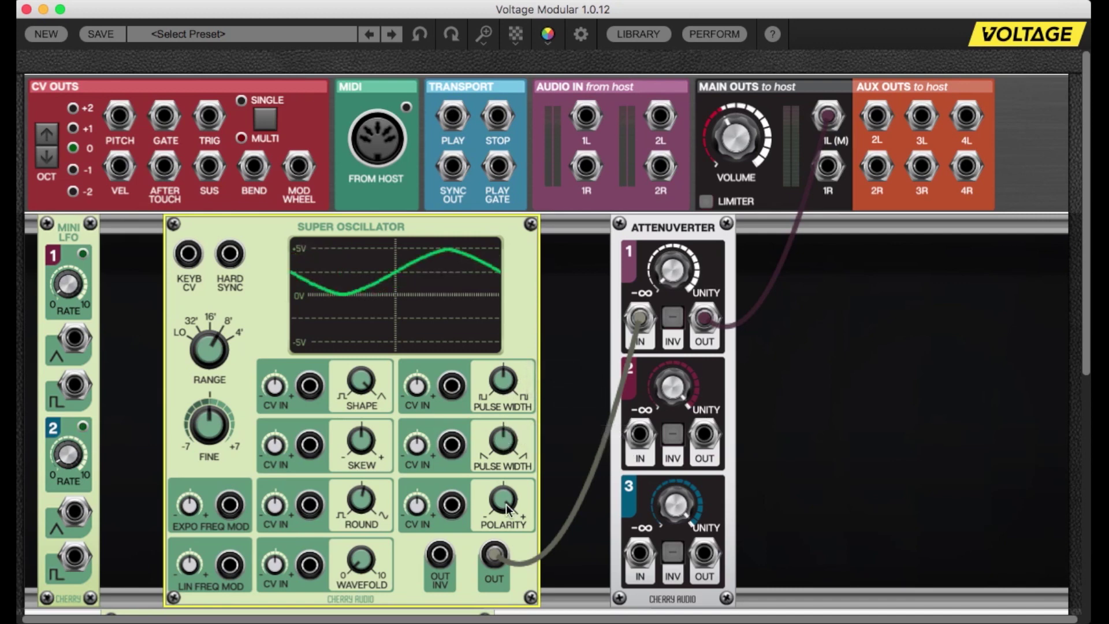
double_click(358, 501)
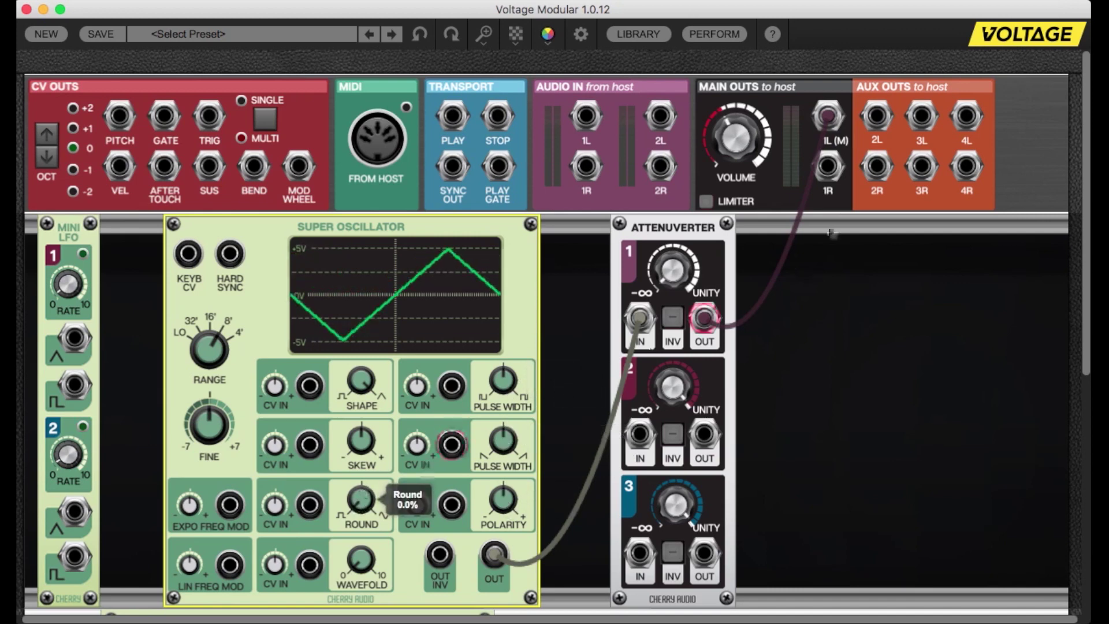
drag(691, 271, 687, 250)
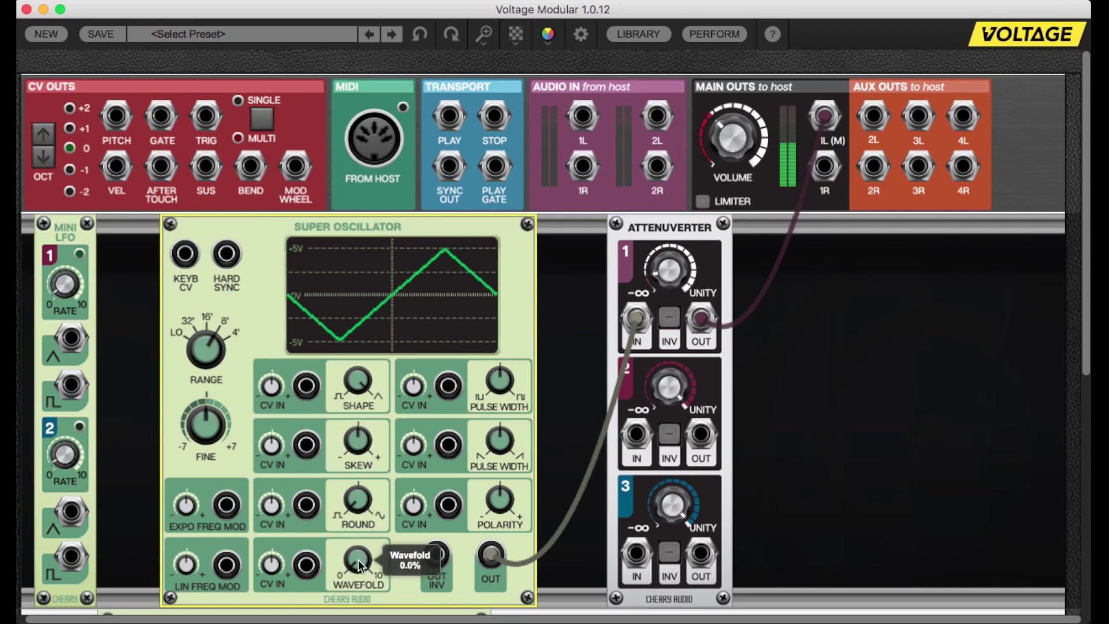
Raise Wavefold and modulate its CV input with Mini LFO 1's square and Mini LFO 2's triangle outputs, adjusting LFO 1's rate.
drag(361, 553, 372, 432)
drag(81, 344, 300, 508)
drag(72, 338, 72, 383)
drag(73, 282, 72, 246)
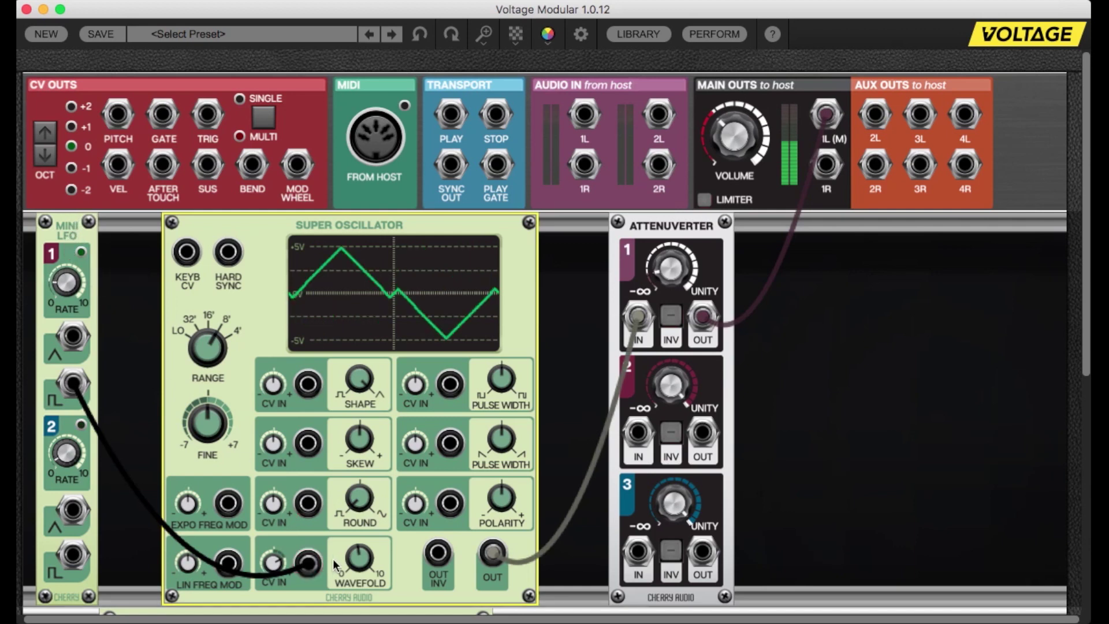
mouse_move(353, 555)
mouse_down()
mouse_move(357, 604)
mouse_move(364, 546)
mouse_up()
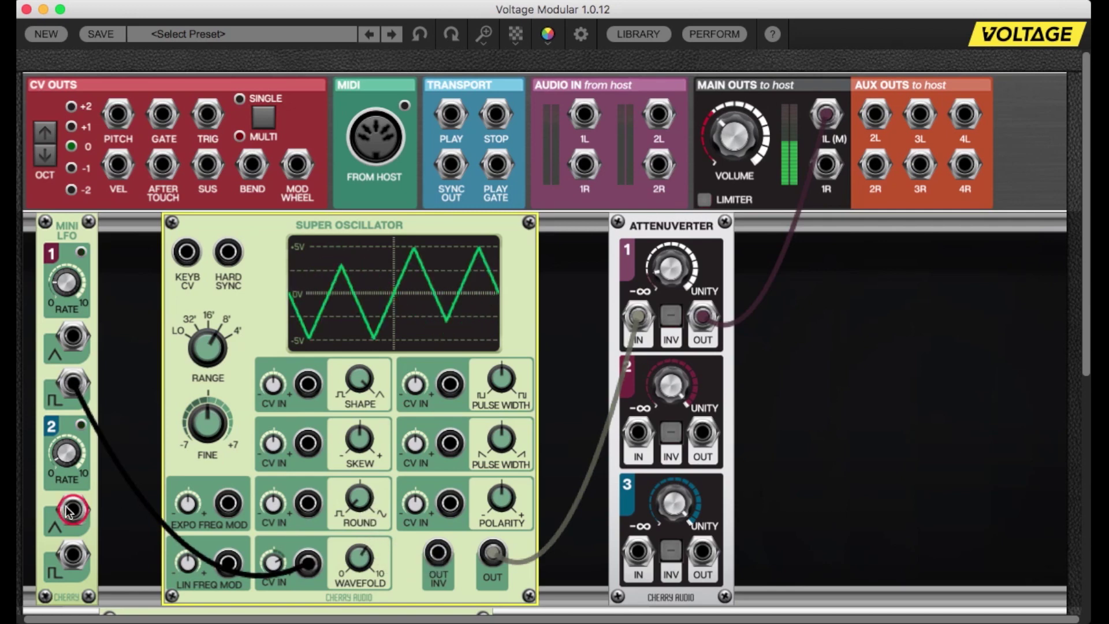
drag(73, 509, 307, 563)
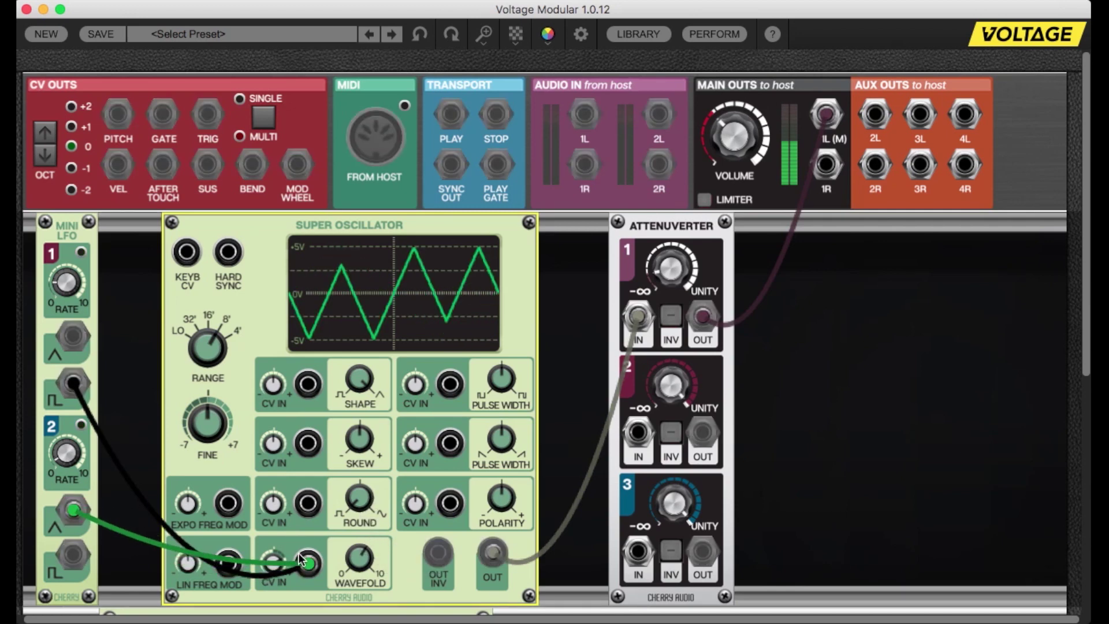
mouse_move(72, 458)
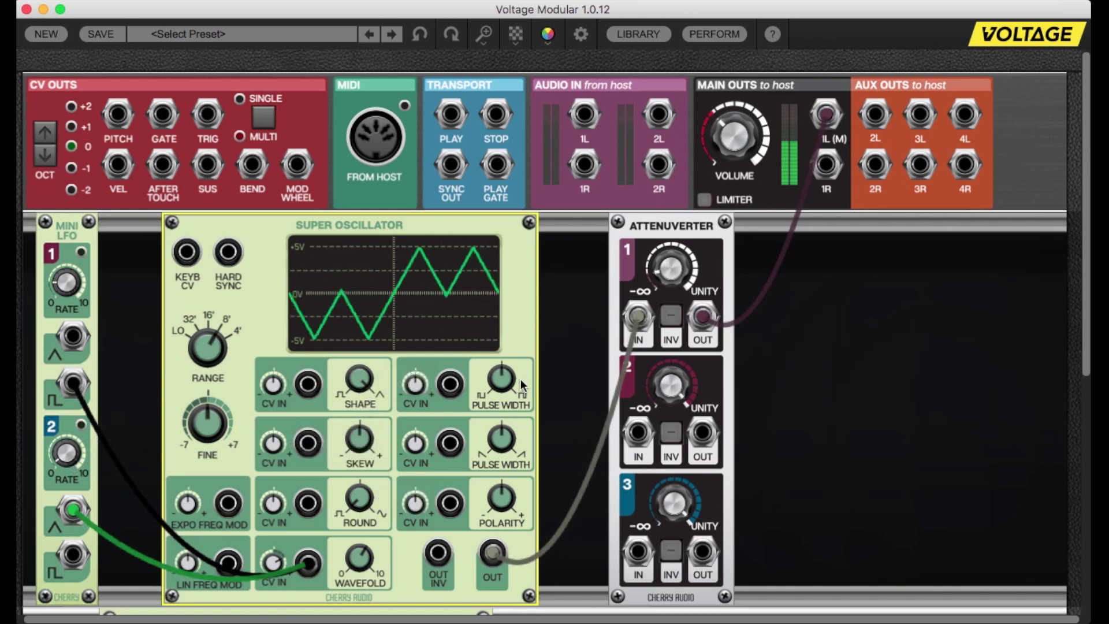
Lower both pulse widths, blend Shape slightly toward square, and raise Skew while the LFOs modulate Wavefold.
mouse_move(507, 449)
drag(504, 479, 507, 621)
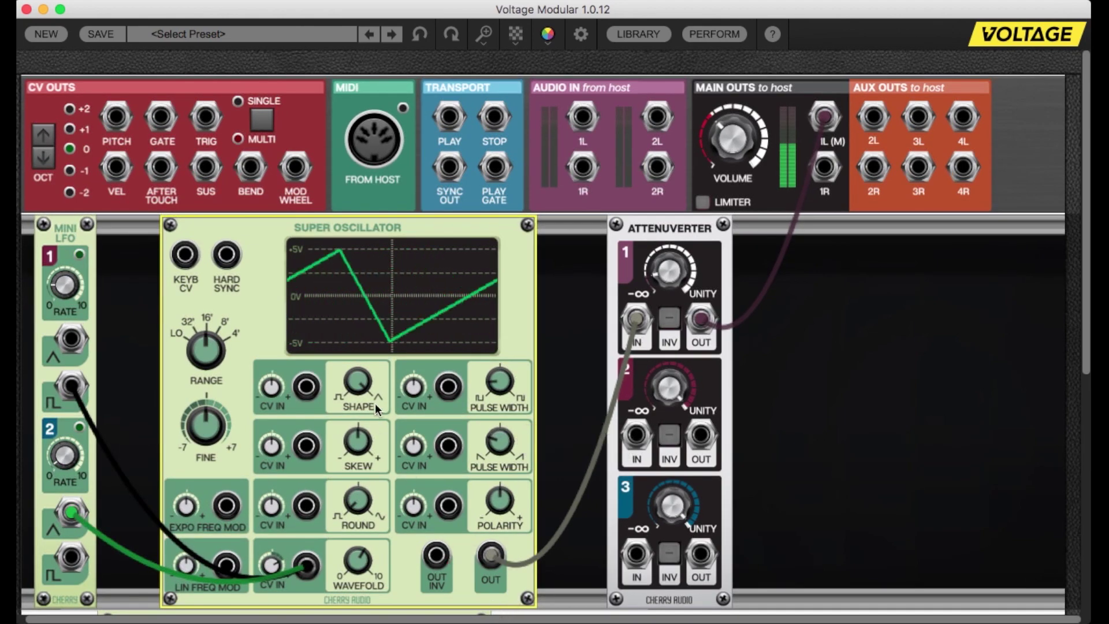
mouse_move(359, 386)
mouse_down()
mouse_move(375, 554)
mouse_move(379, 376)
mouse_up()
drag(354, 452, 358, 408)
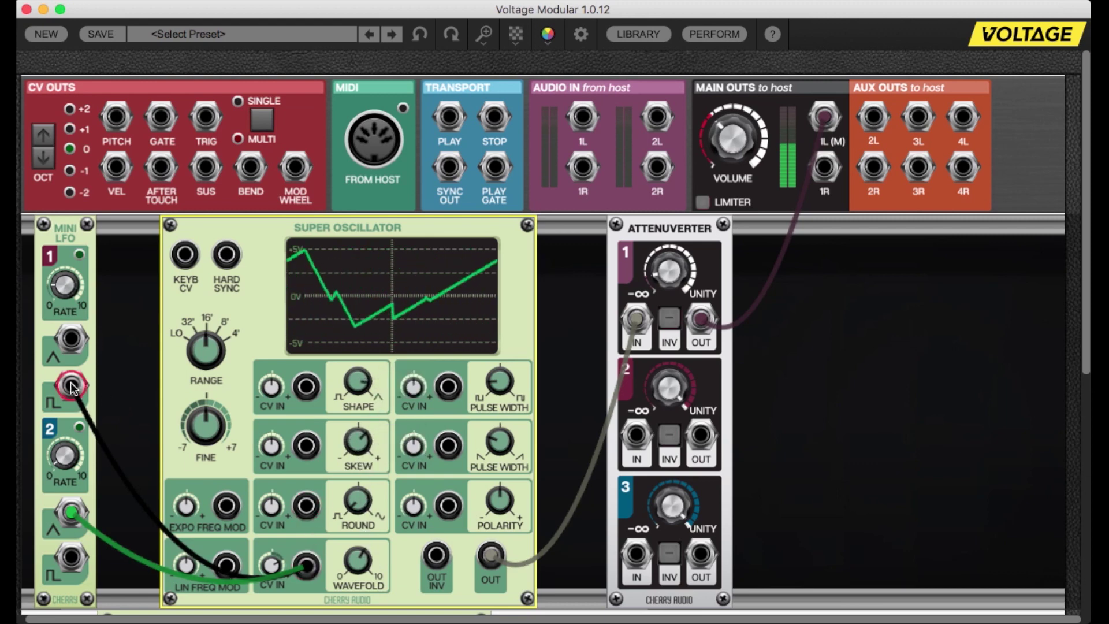
Unpatch both Mini LFO cables from the Wavefold CV input and readjust the main output volume.
drag(71, 385, 190, 457)
drag(71, 511, 243, 500)
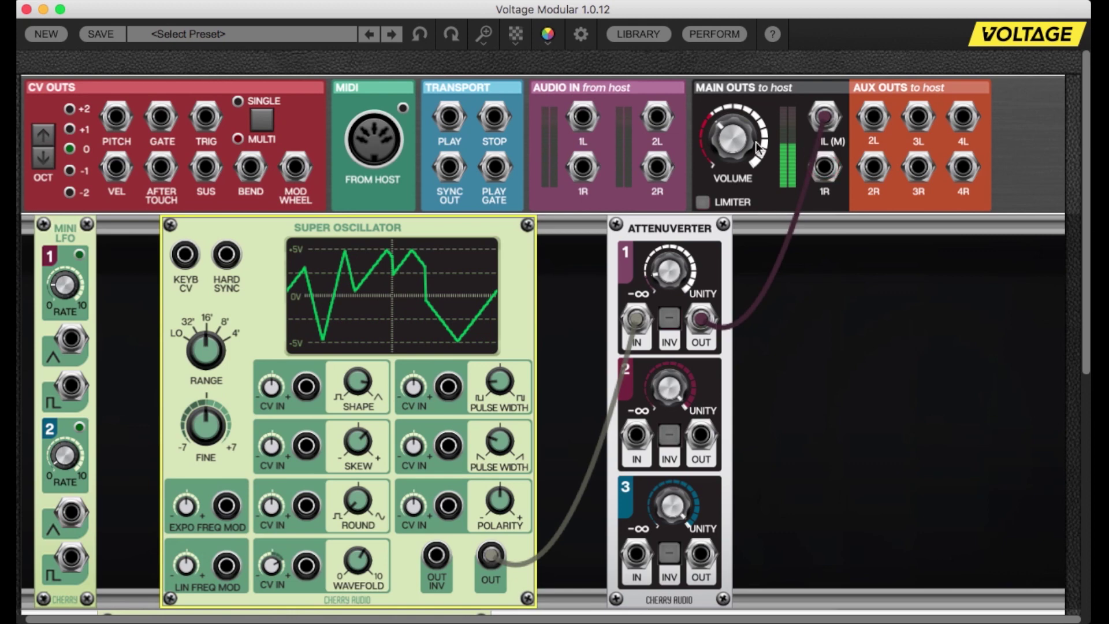
drag(755, 141, 720, 205)
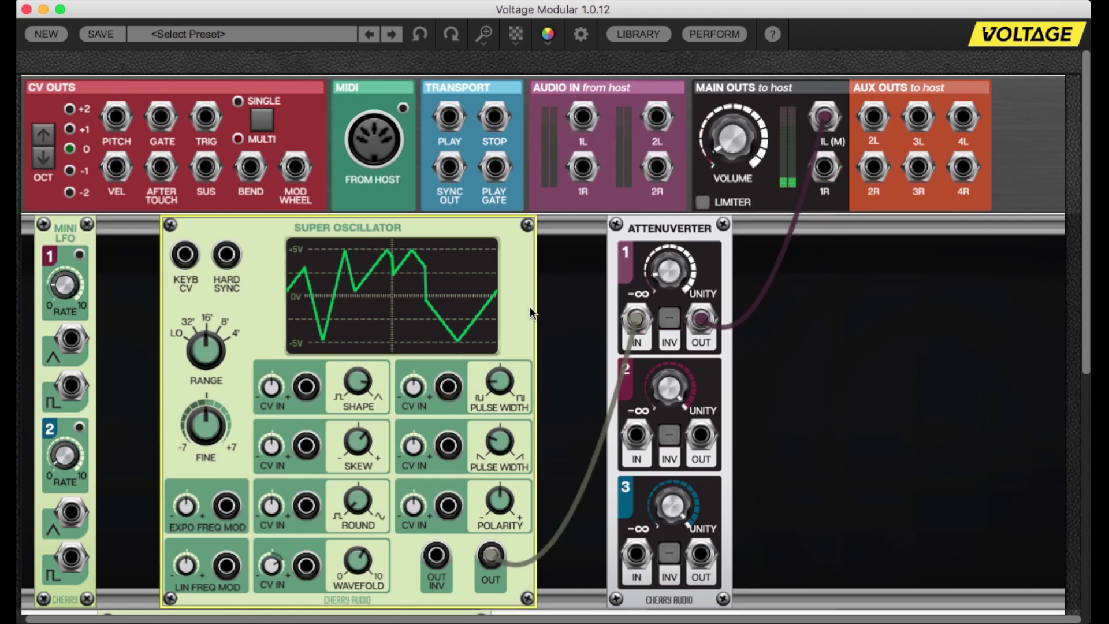
mouse_move(739, 151)
mouse_move(743, 146)
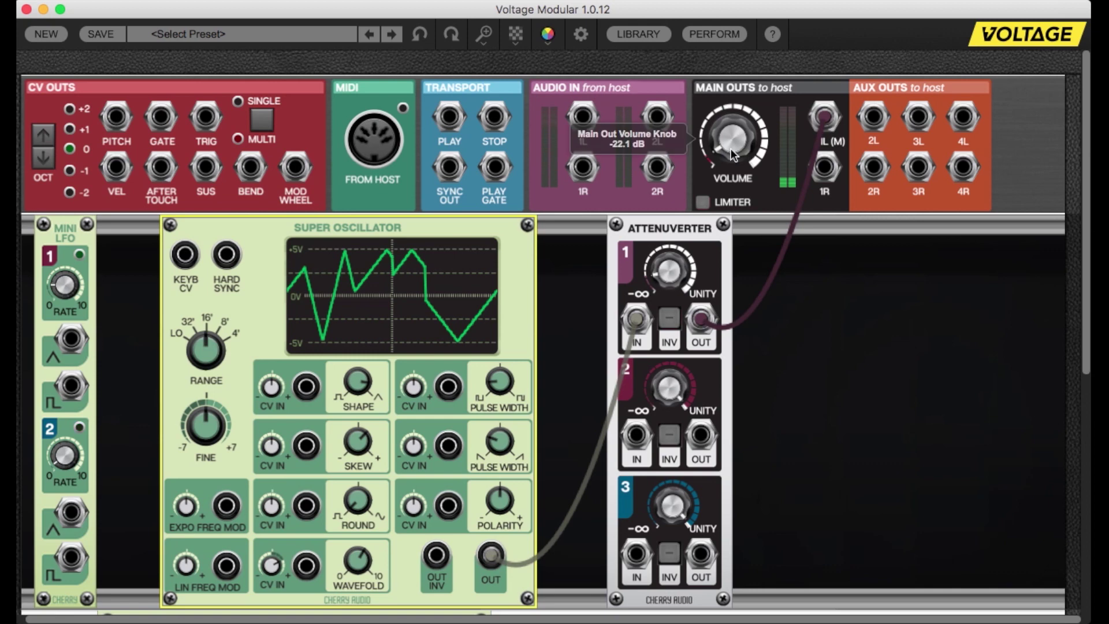
mouse_move(736, 147)
mouse_down()
mouse_move(741, 105)
mouse_move(740, 134)
mouse_up()
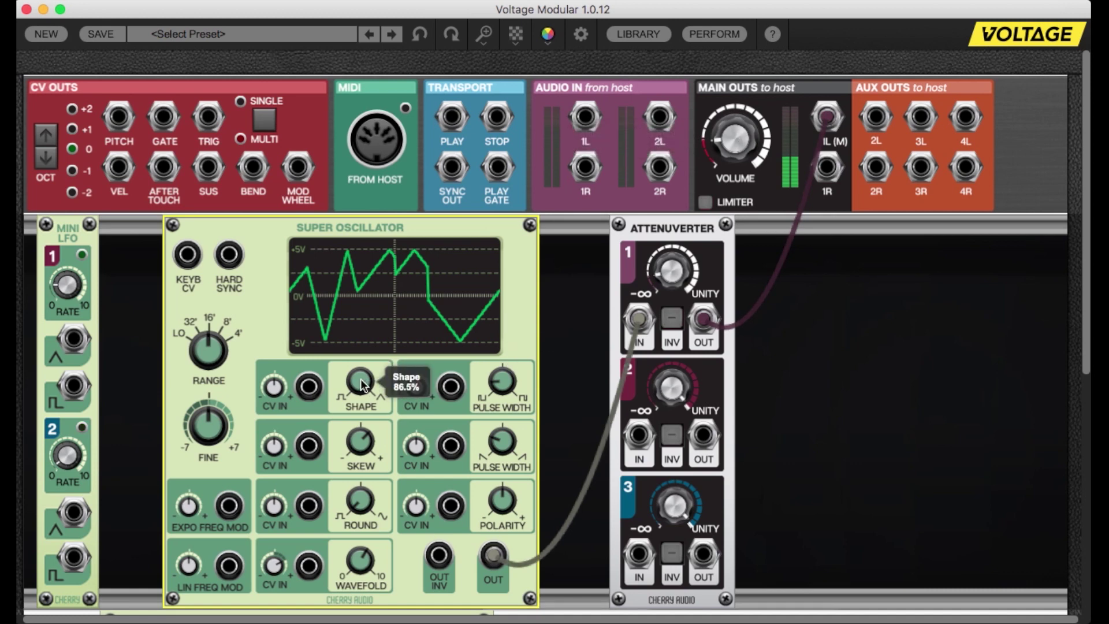
Return Shape to full triangle and reset the pulse widths, Wavefold, its CV amount and Skew to their defaults.
drag(361, 386, 362, 370)
double_click(502, 442)
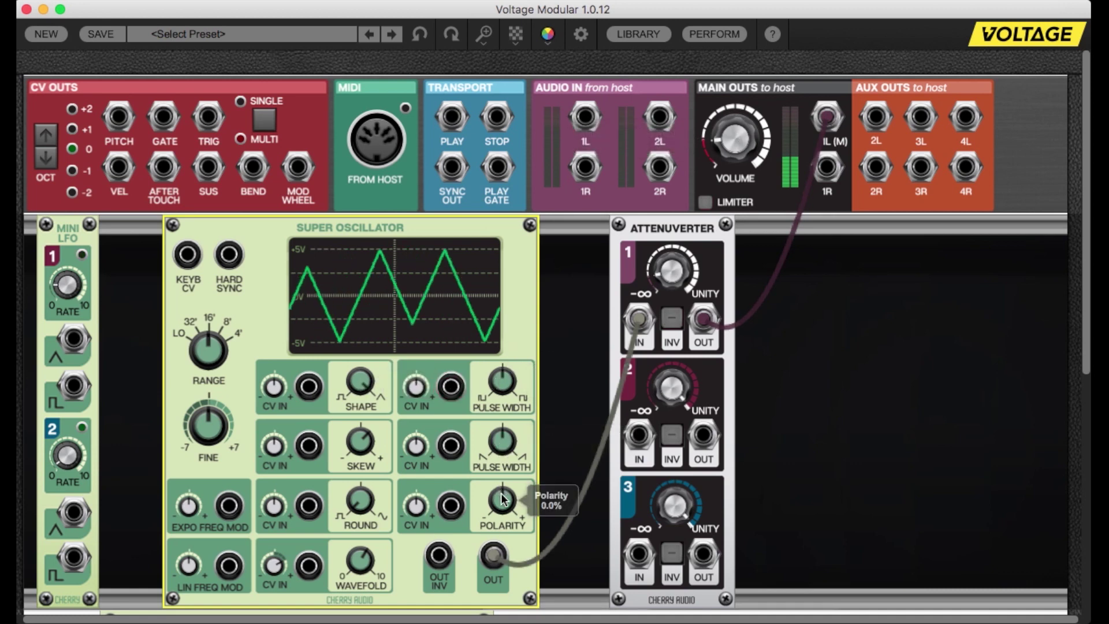
double_click(359, 561)
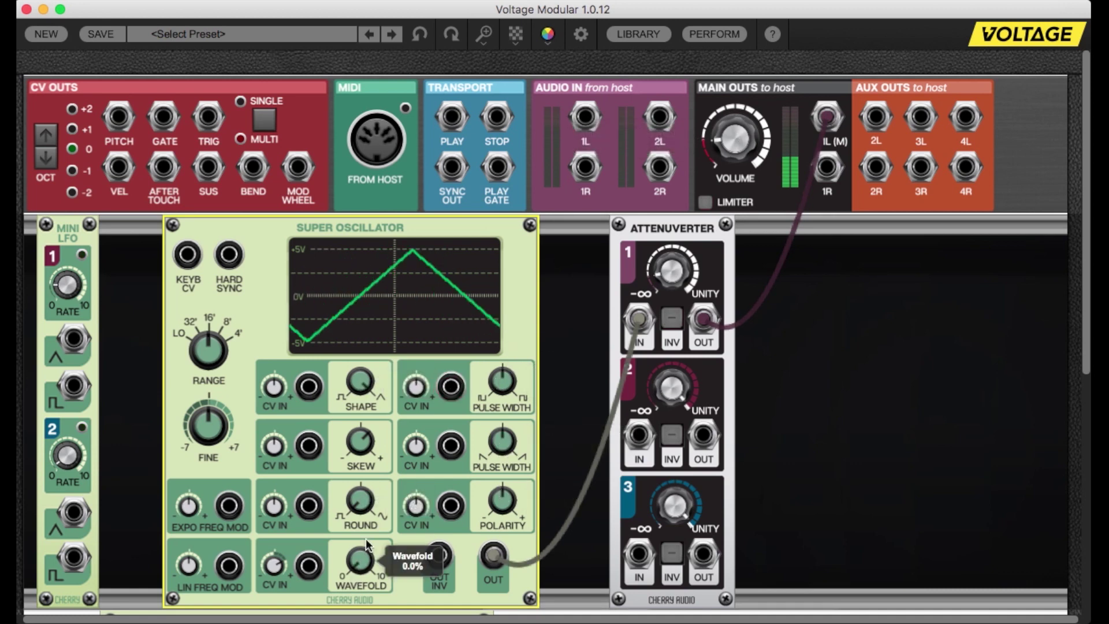
double_click(362, 444)
mouse_move(361, 445)
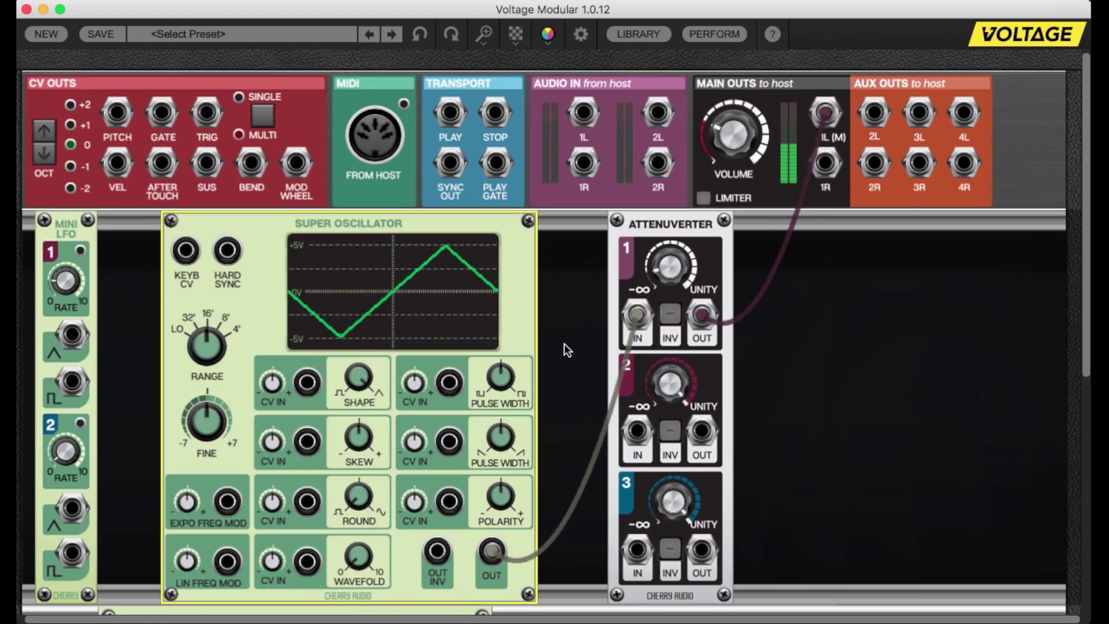
Raise Wavefold to fold the triangle, blend Shape toward square, and lower the main volume.
drag(362, 559, 363, 538)
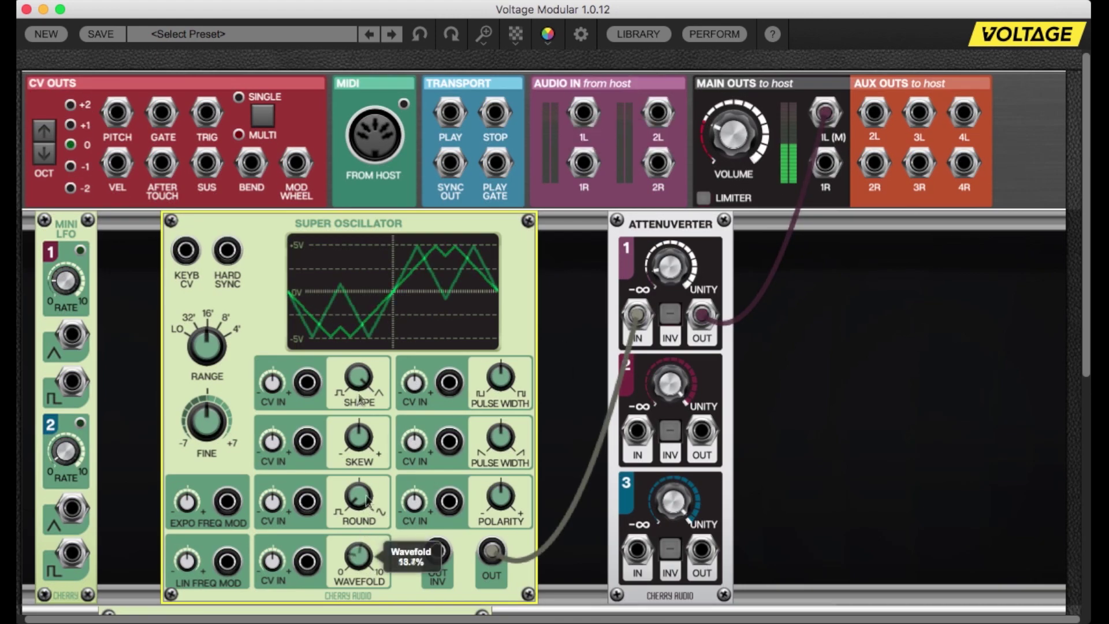
drag(358, 379, 371, 501)
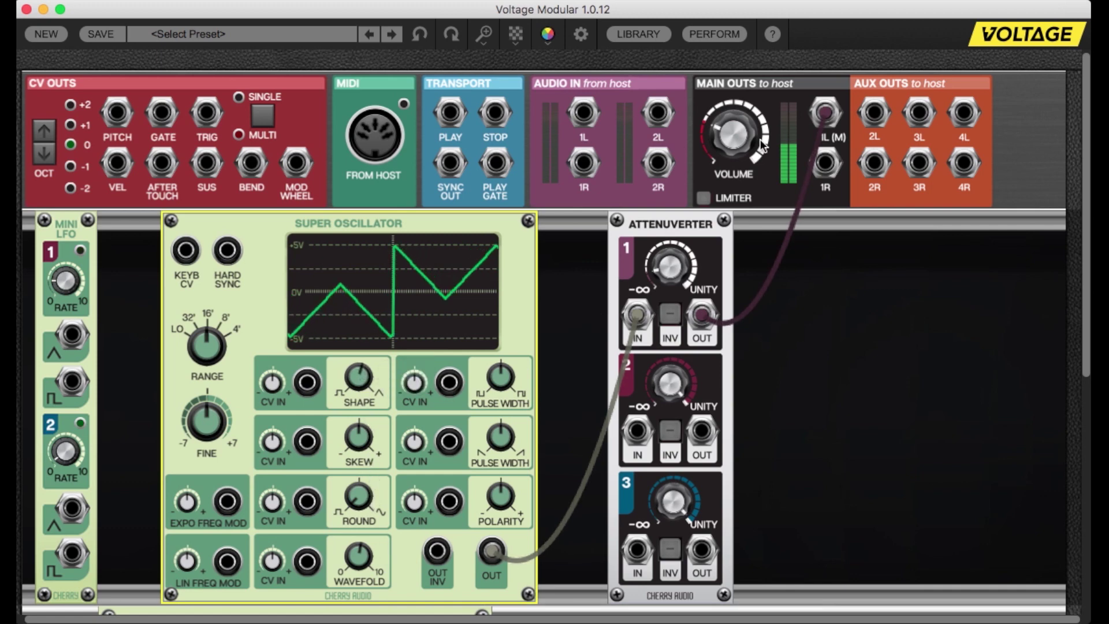
mouse_move(738, 133)
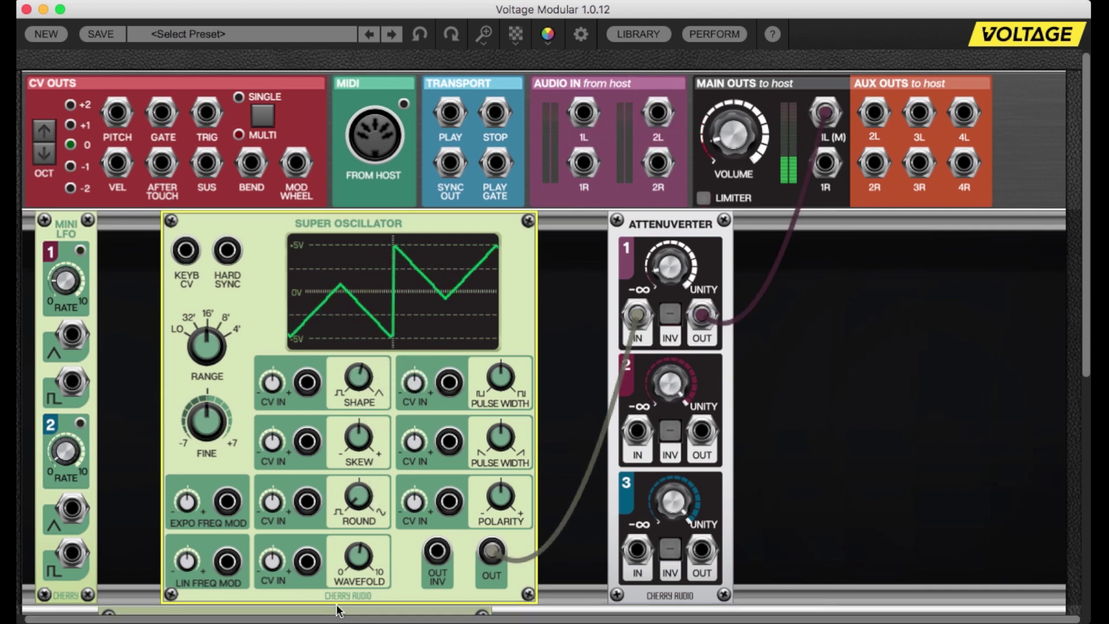
Fine-tune the Wavefold amount and raise Round from 0% to curve the folded waveform.
mouse_move(359, 567)
mouse_down()
mouse_move(365, 518)
mouse_move(357, 555)
mouse_up()
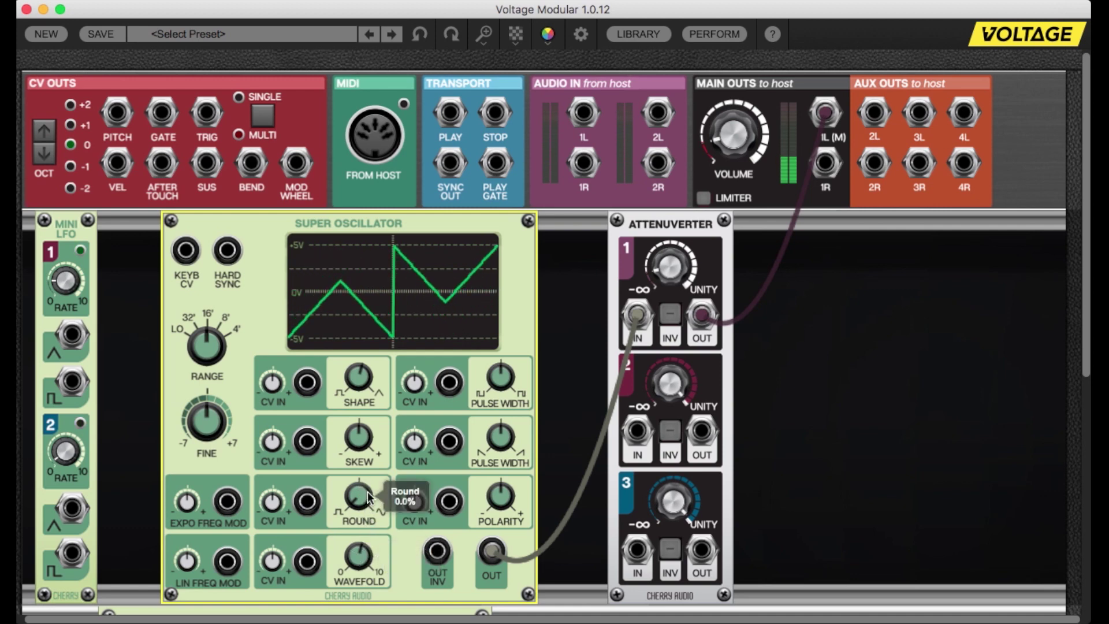
drag(363, 497, 373, 299)
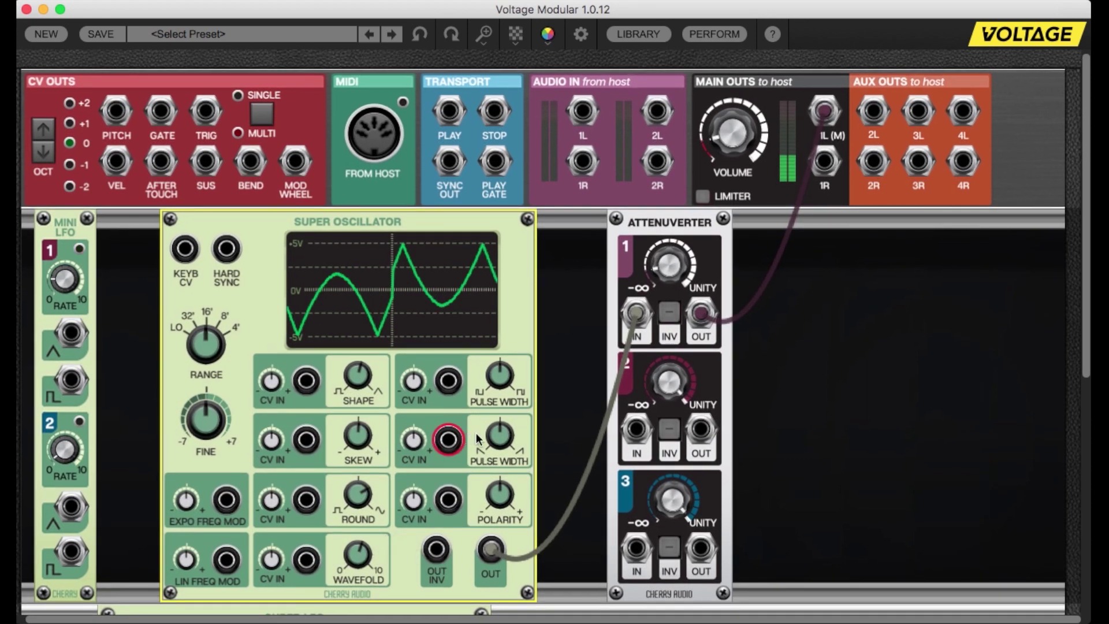
Raise the Triangle Pulse Width to reshape the folded, rounded waveform, and readjust the main output volume.
drag(498, 430, 516, 354)
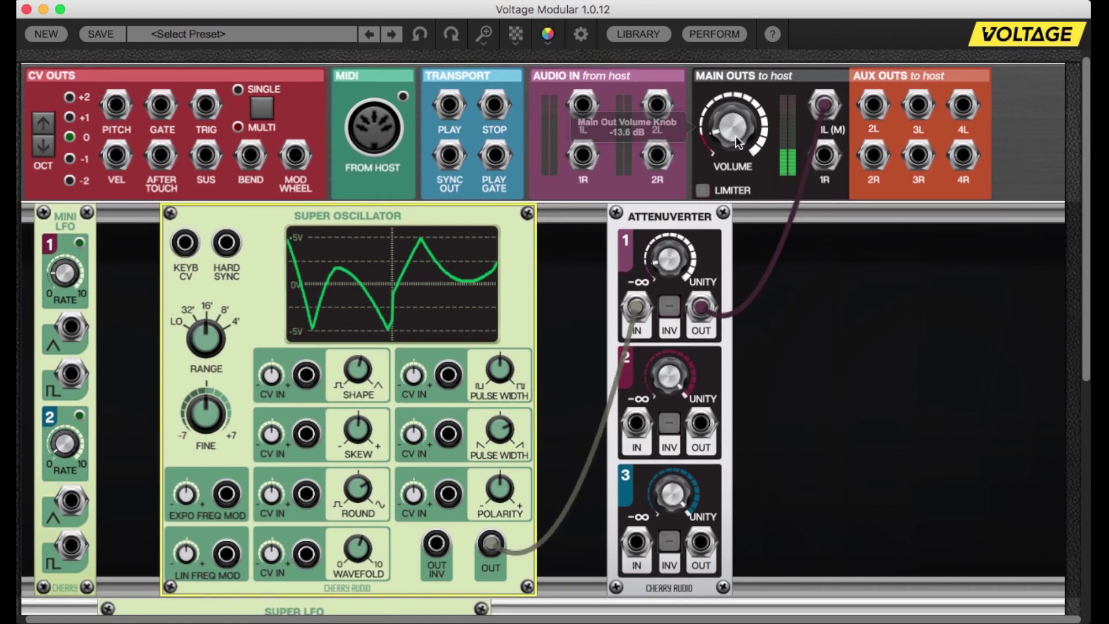
drag(736, 137, 741, 123)
drag(501, 431, 528, 360)
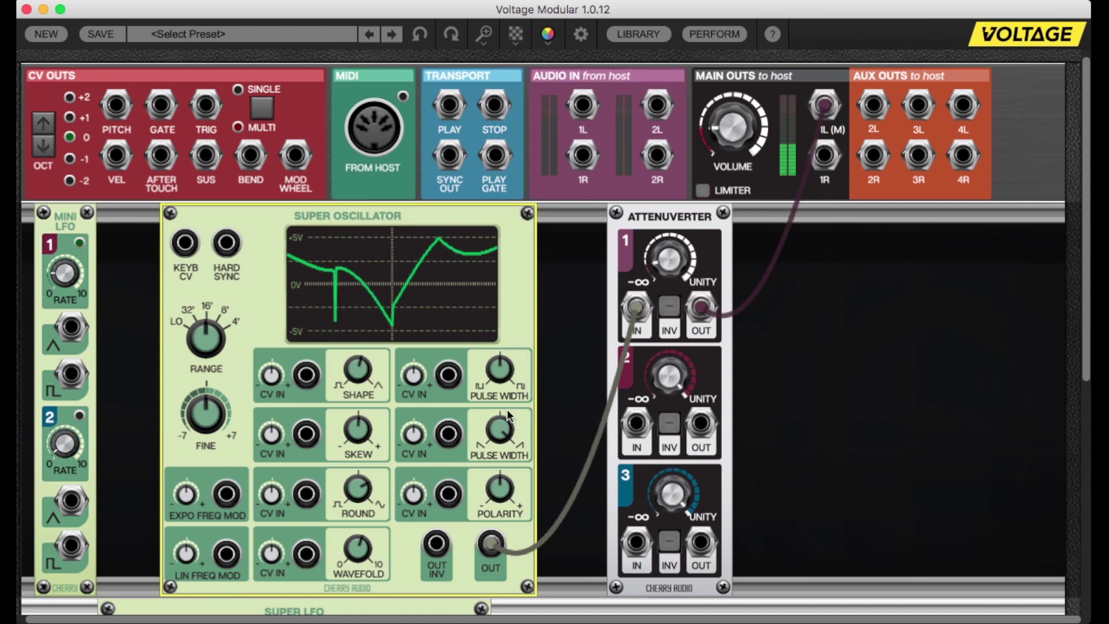
drag(501, 430, 501, 439)
Sweep Polarity up and back to center, and lower both the square and triangle pulse widths, the triangle to about 88%.
drag(501, 487, 503, 473)
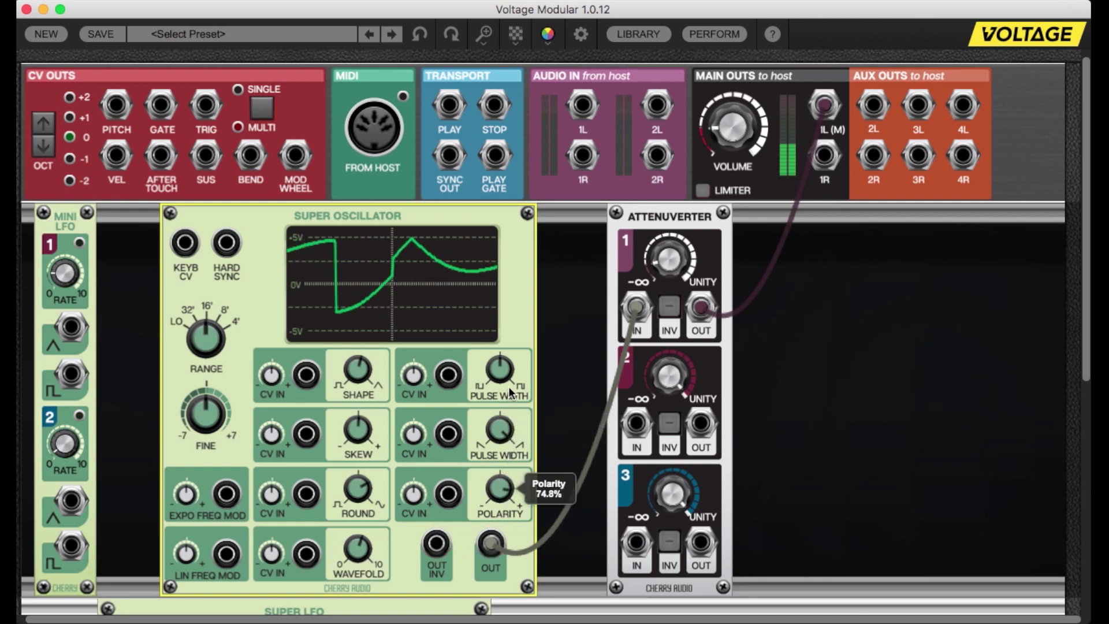
drag(510, 339, 505, 490)
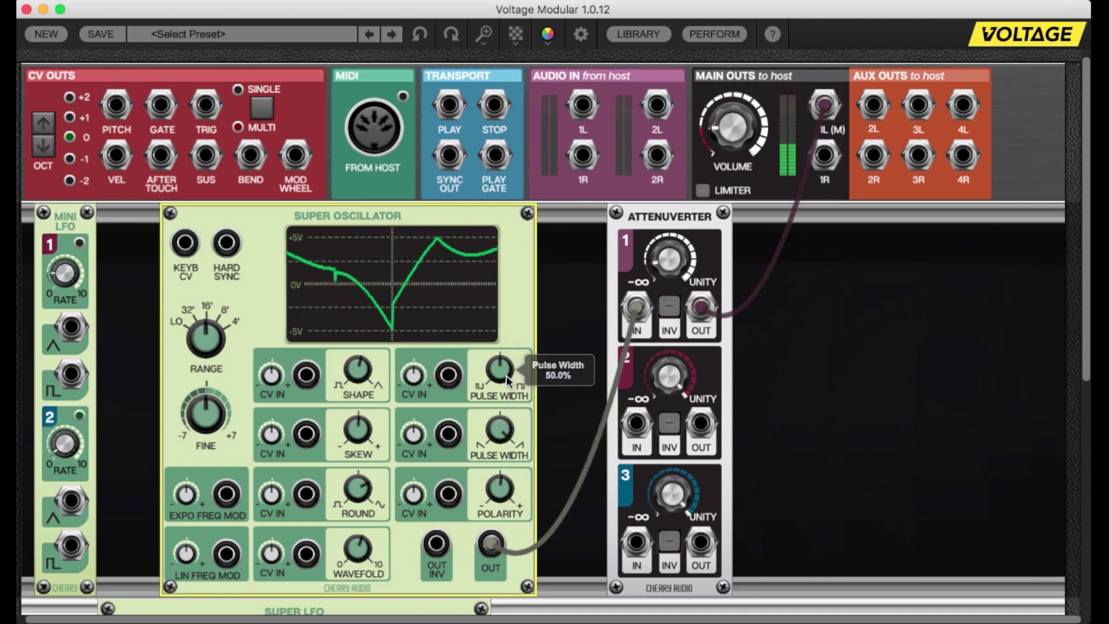
drag(505, 470, 505, 461)
drag(500, 429, 502, 452)
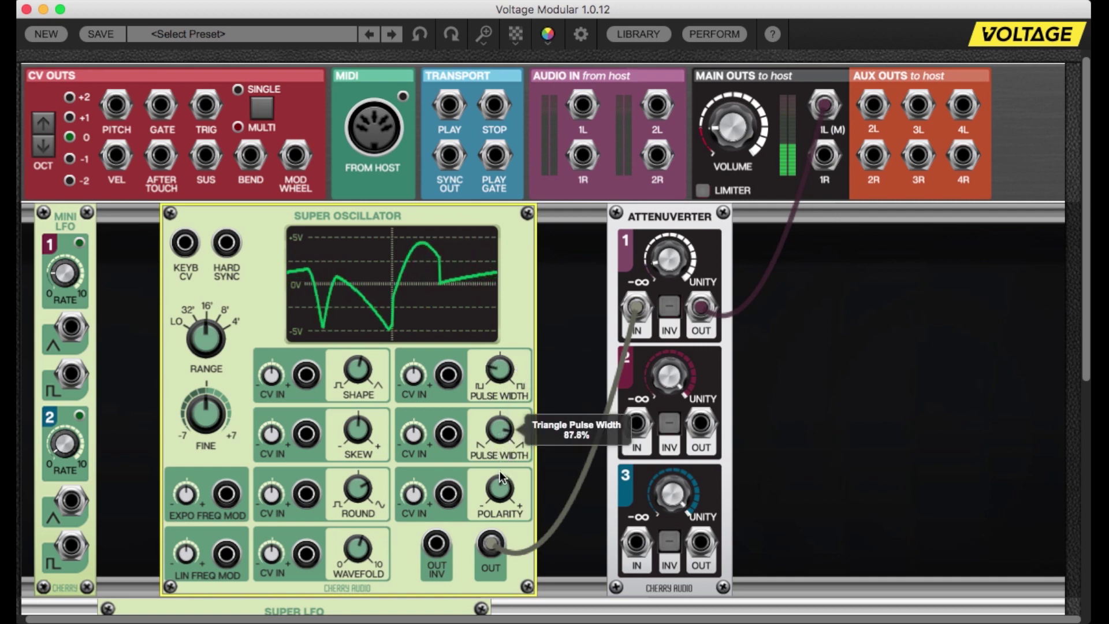
drag(501, 563, 505, 534)
Patch Mini LFO 1's triangle output to the Triangle Pulse Width CV input with a 10.5% CV amount and adjust the LFO rate.
drag(72, 330, 429, 410)
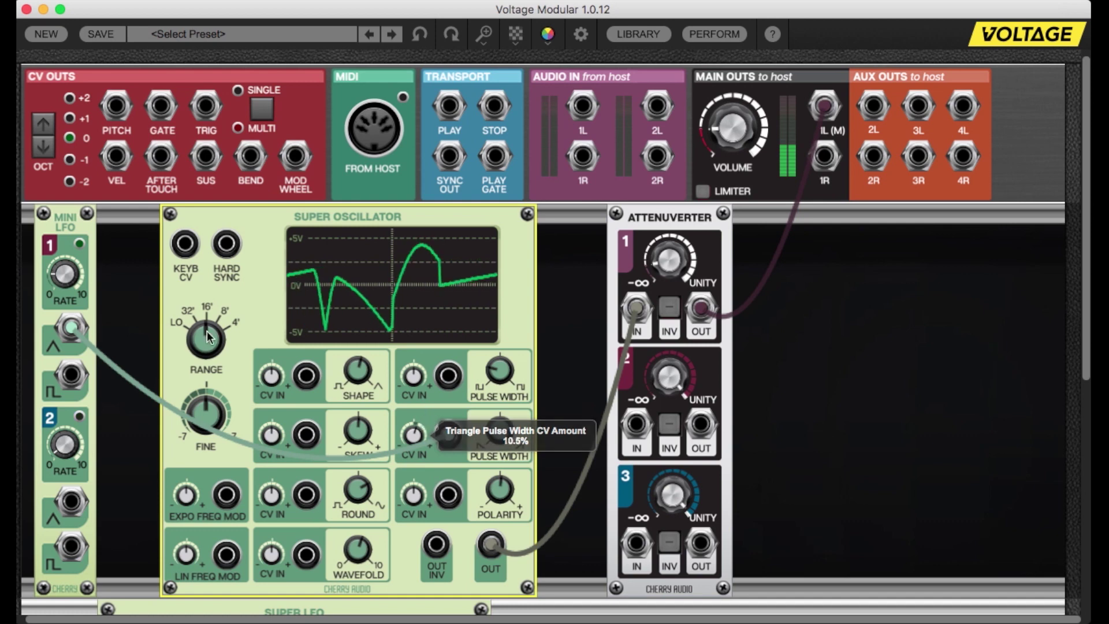
drag(63, 276, 68, 309)
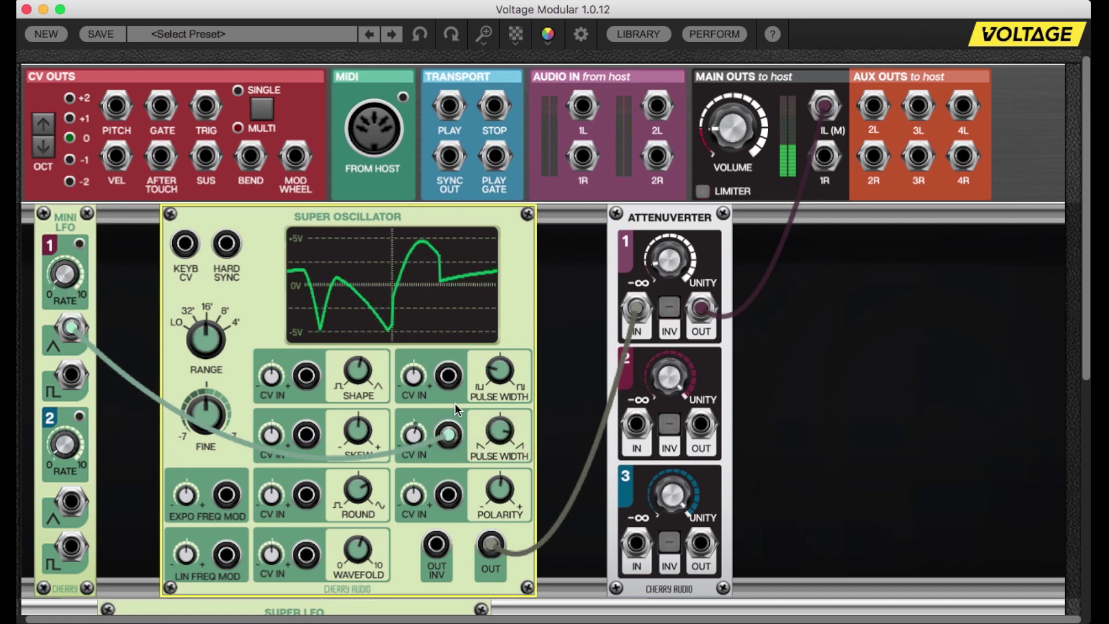
Patch Mini LFO 2's triangle output to the square Pulse Width CV input, using a negative CV amount and fine-tuning Pulse Width.
drag(70, 502, 410, 418)
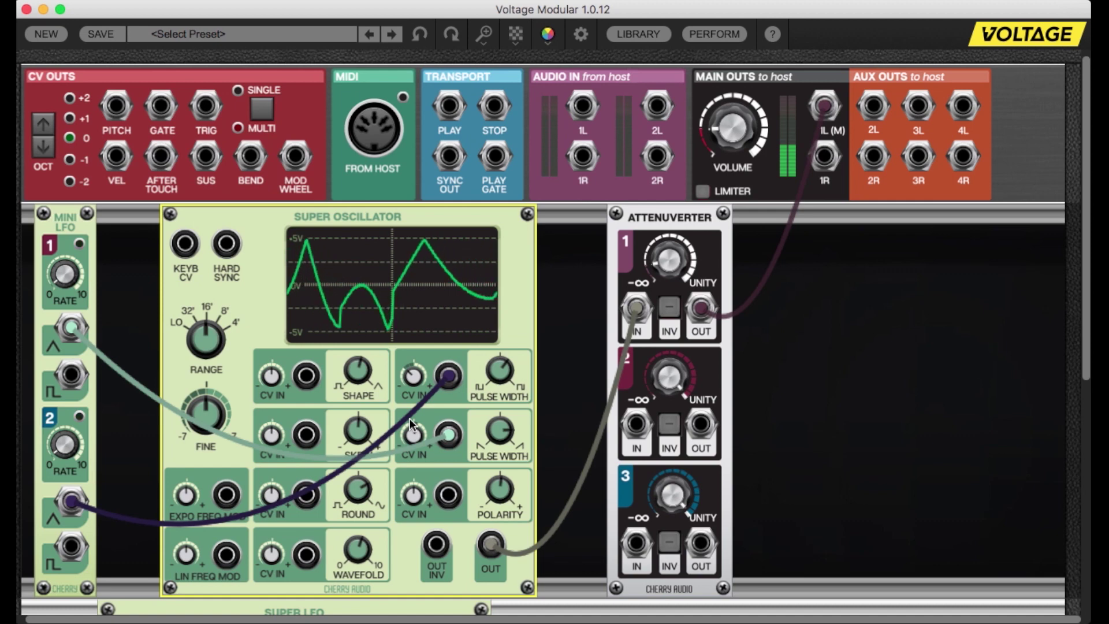
mouse_move(494, 371)
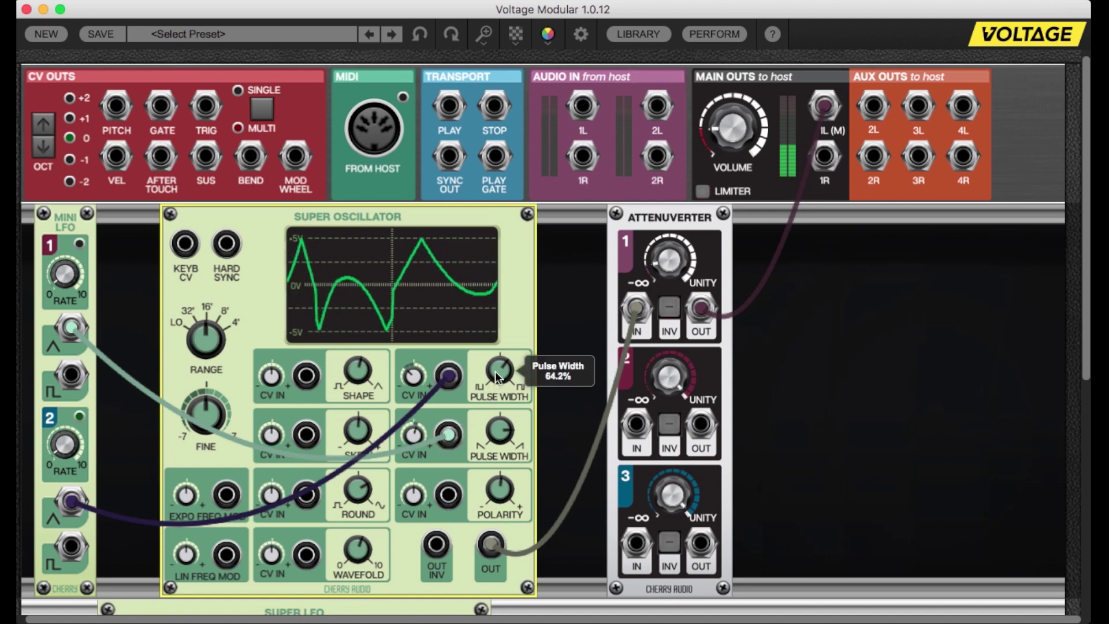
drag(494, 371, 497, 347)
mouse_move(414, 383)
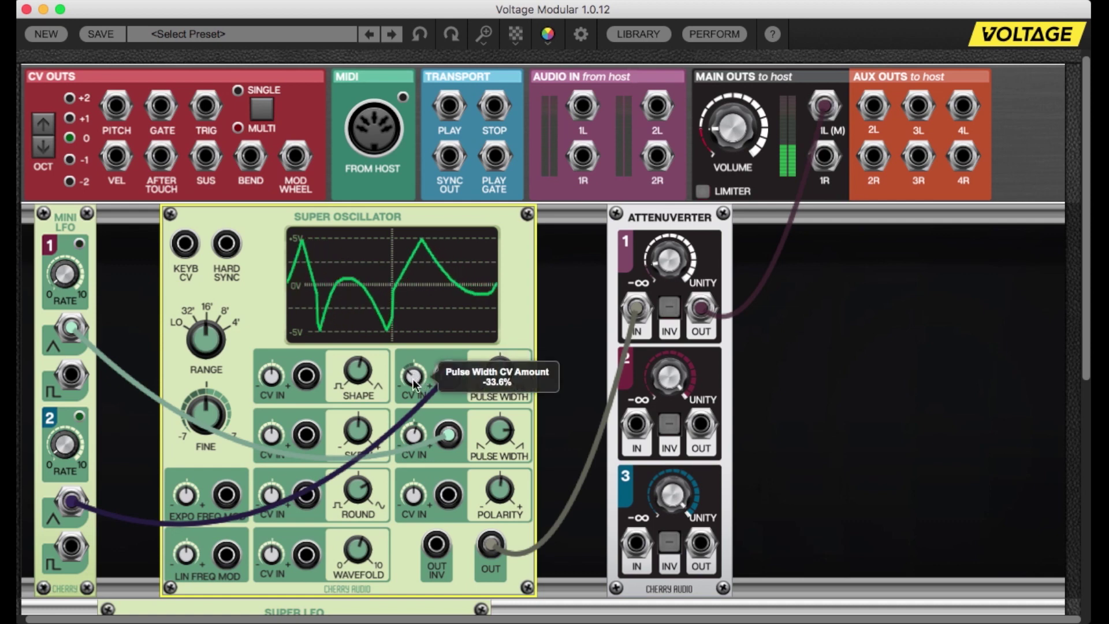
drag(413, 380, 413, 401)
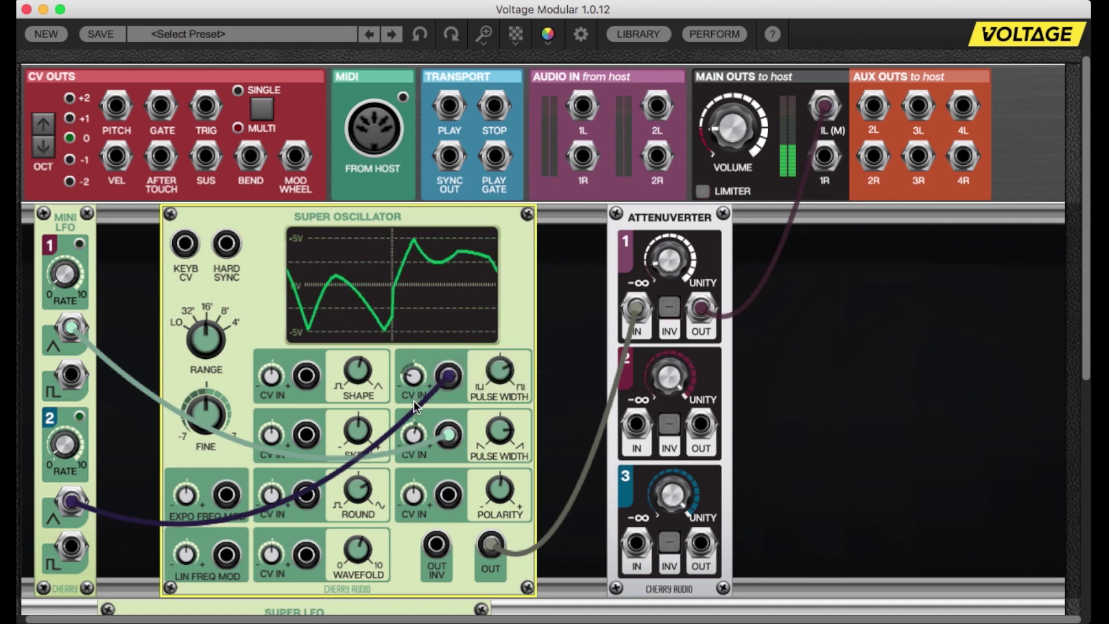